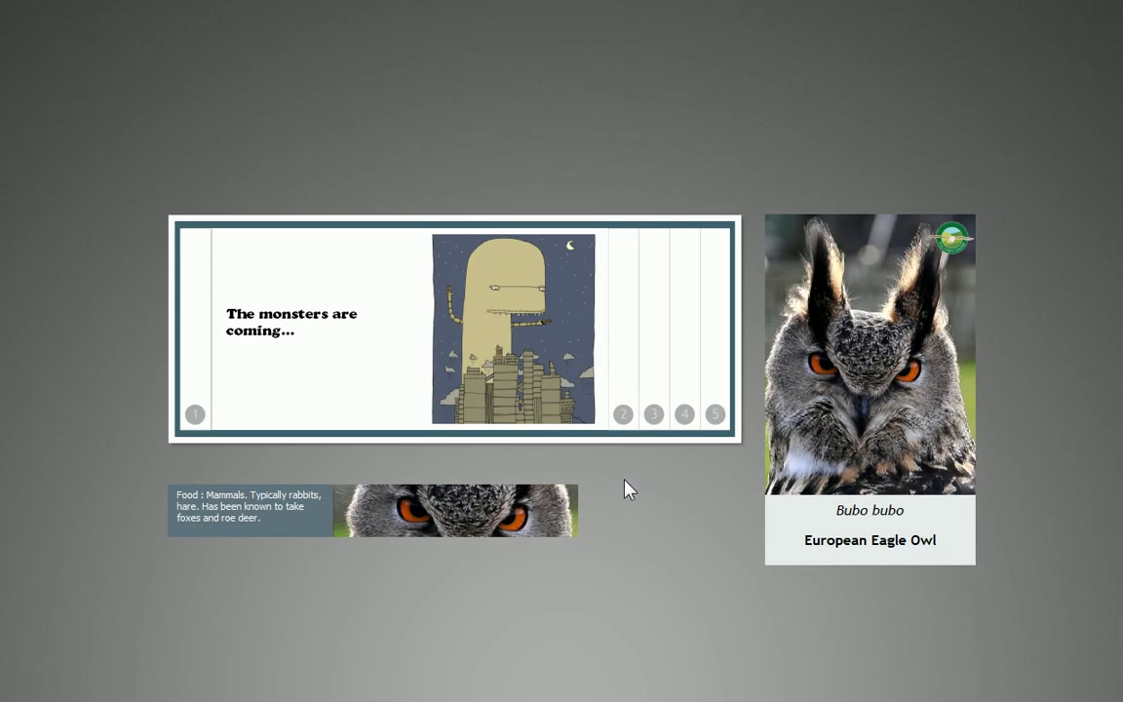
Step: Step the sample monster slider through slides 2, 3 and 4
{"action": "left_click", "coordinate": [629, 426]}
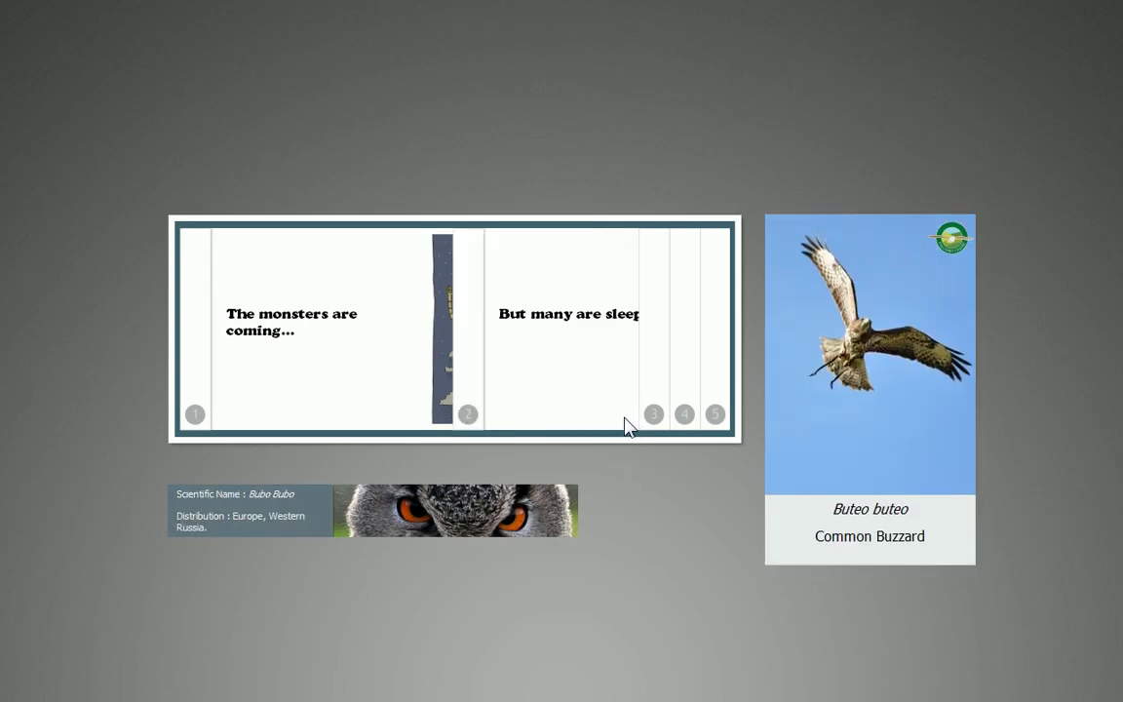
{"action": "left_click", "coordinate": [657, 383]}
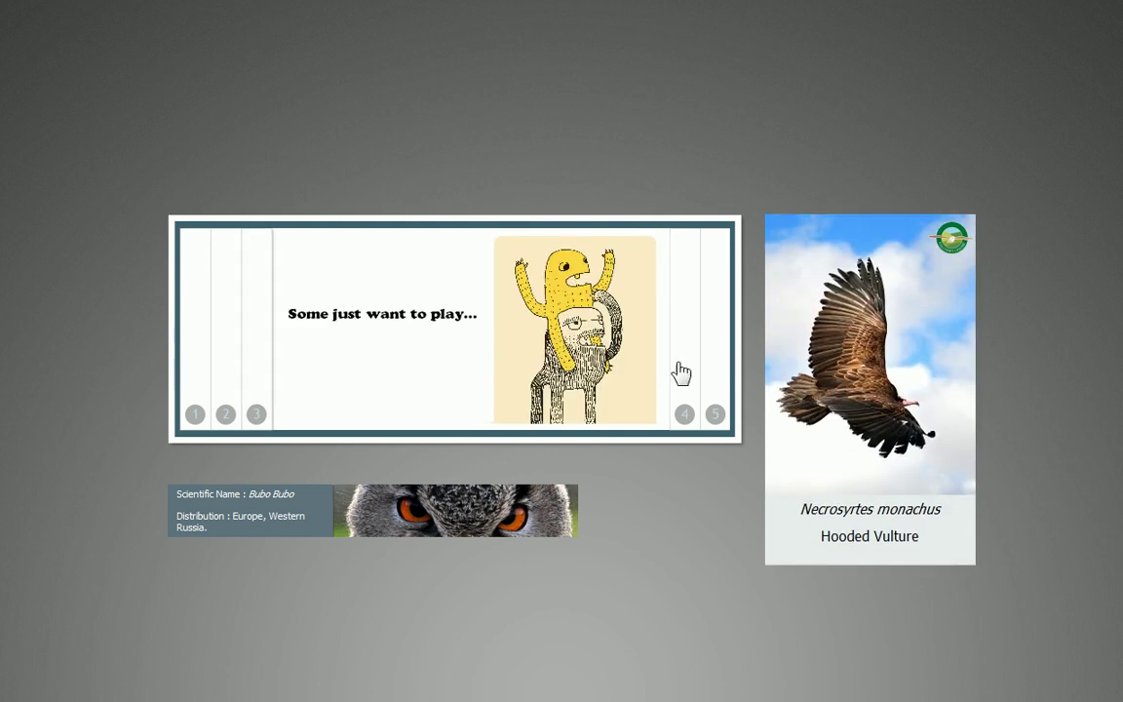
{"action": "left_click", "coordinate": [682, 360]}
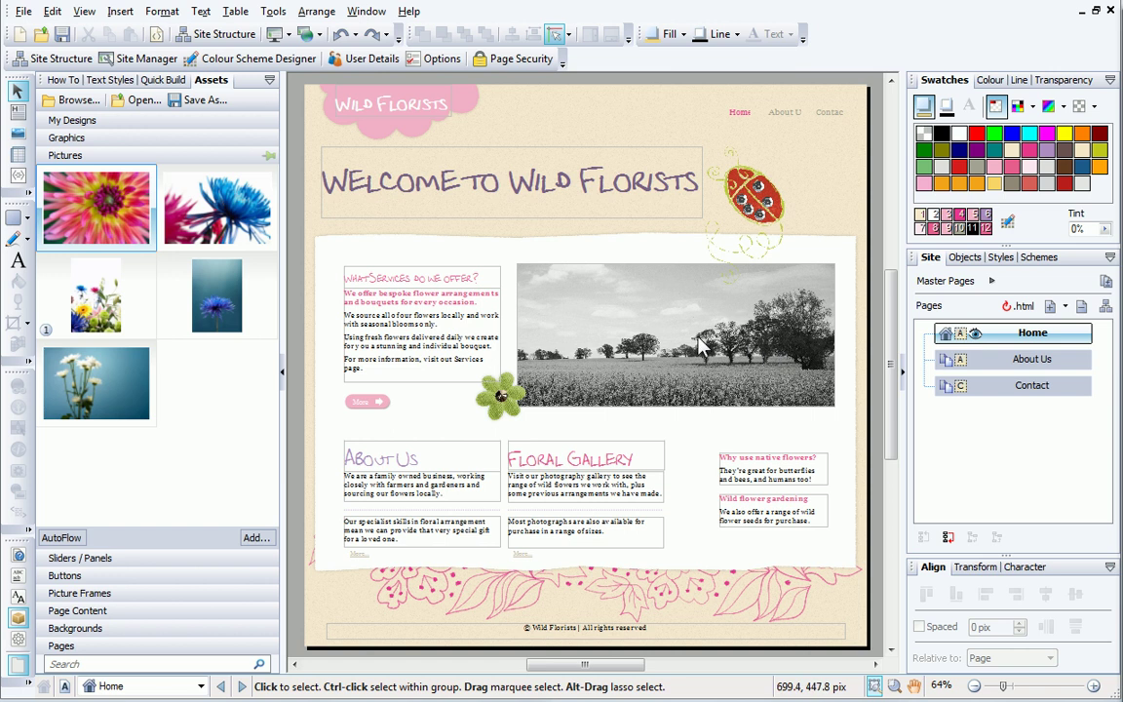
{"action": "left_click", "coordinate": [289, 36]}
{"action": "left_click", "coordinate": [283, 92]}
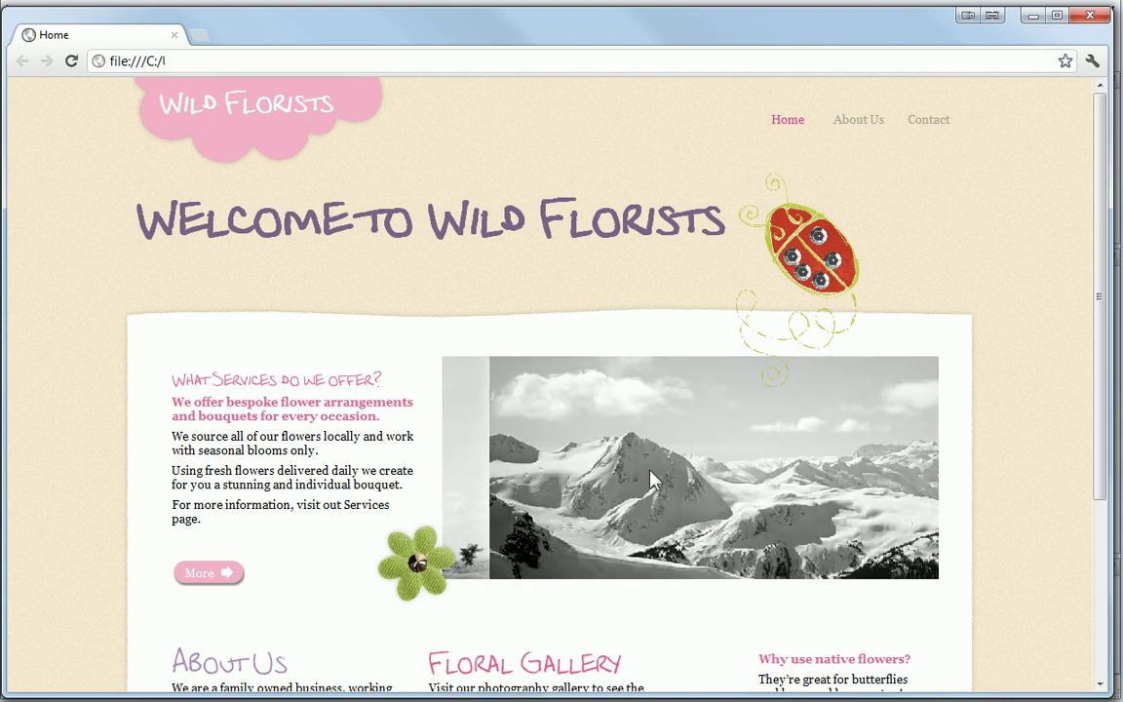
{"action": "left_click", "coordinate": [1105, 17]}
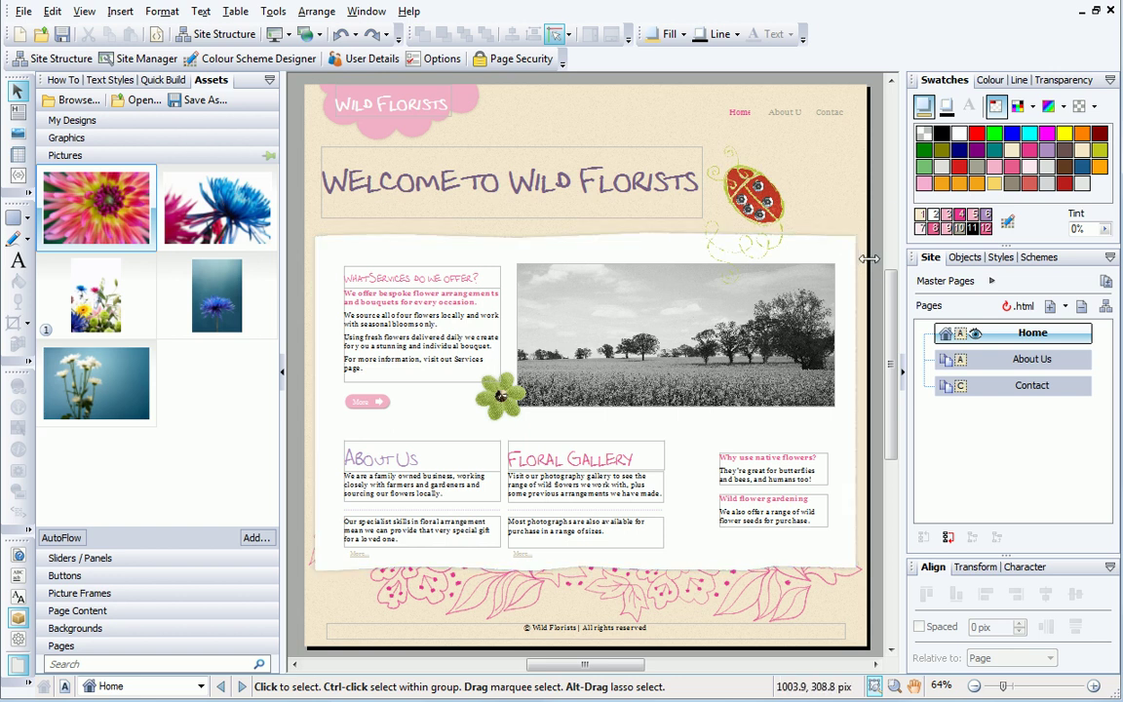
Step: Swap the black-and-white field-with-trees photo for the pink dahlia picture from Assets
{"action": "left_click", "coordinate": [705, 311]}
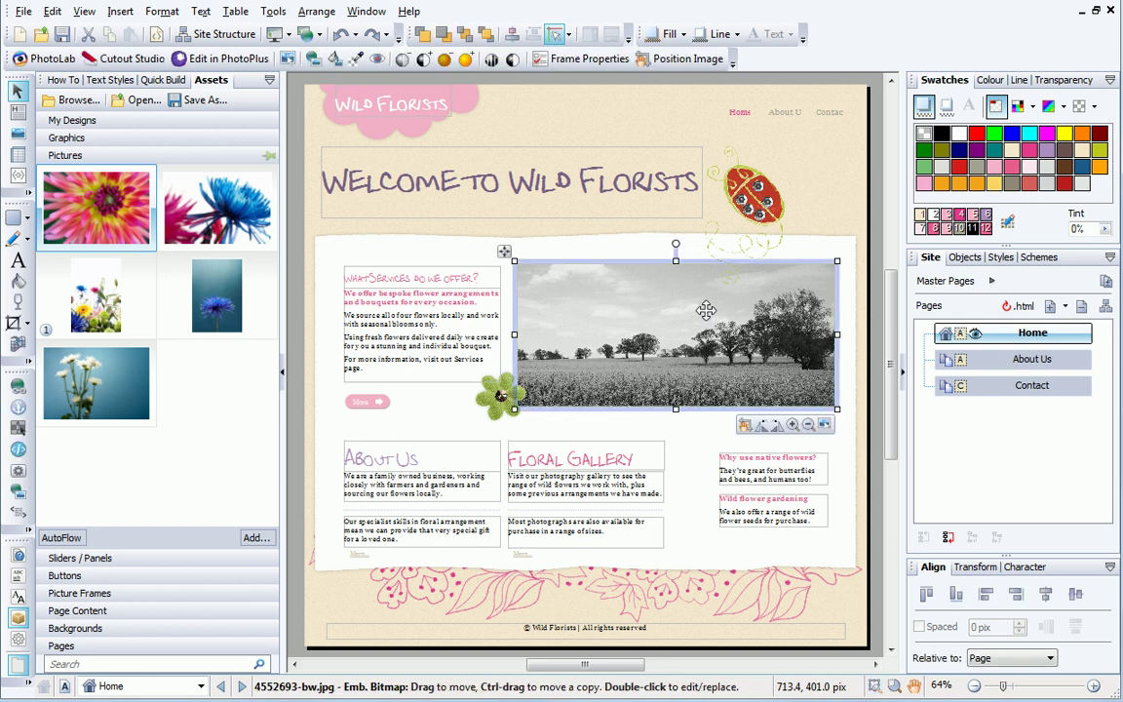
{"action": "left_click_drag", "start_coordinate": [216, 208], "coordinate": [641, 343]}
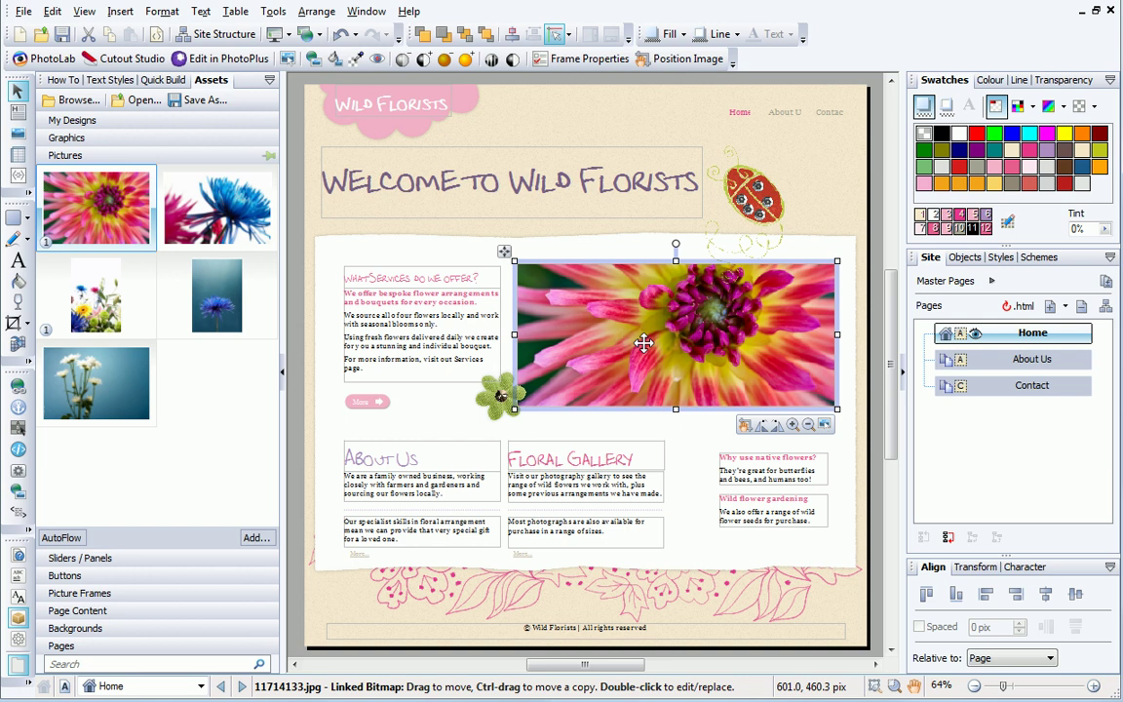
{"action": "left_click", "coordinate": [874, 363]}
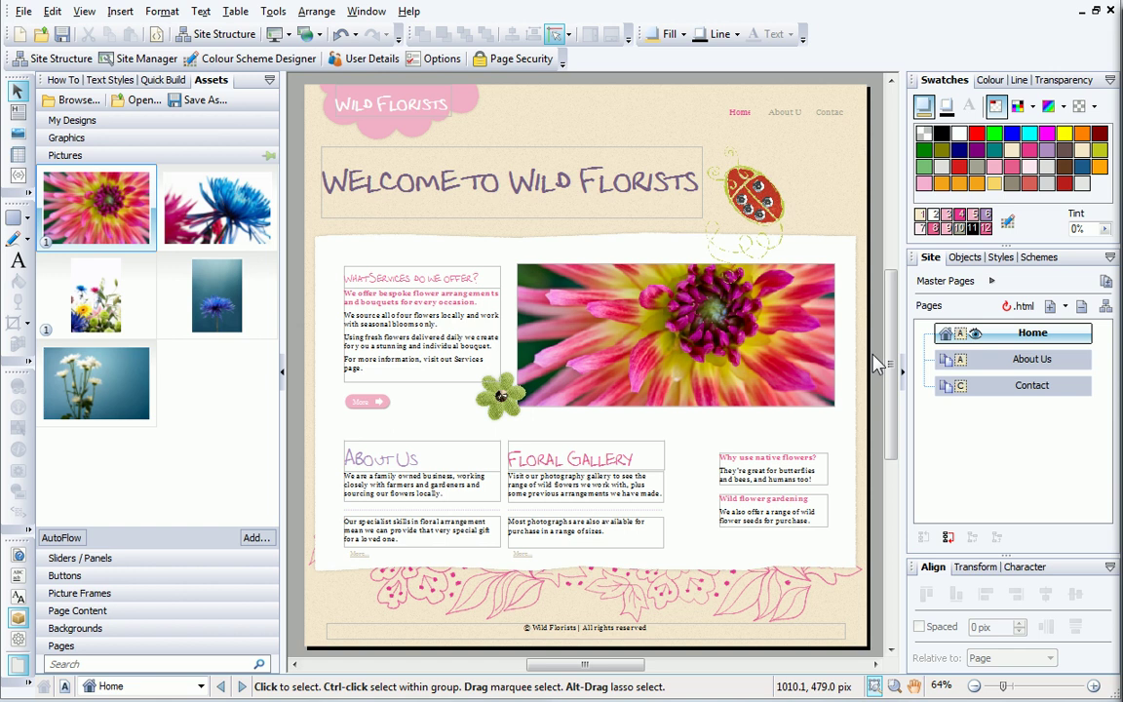
Step: Filter the Objects list to show only Slider and select the home page slider
{"action": "left_click", "coordinate": [959, 259]}
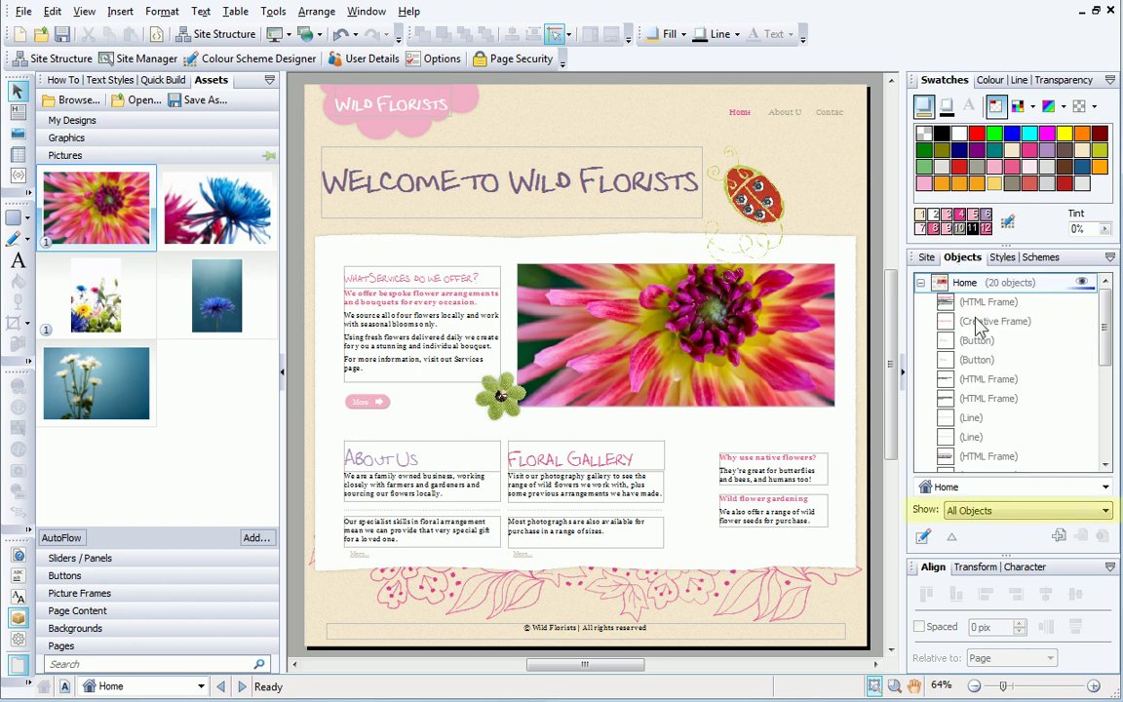
{"action": "left_click", "coordinate": [986, 510]}
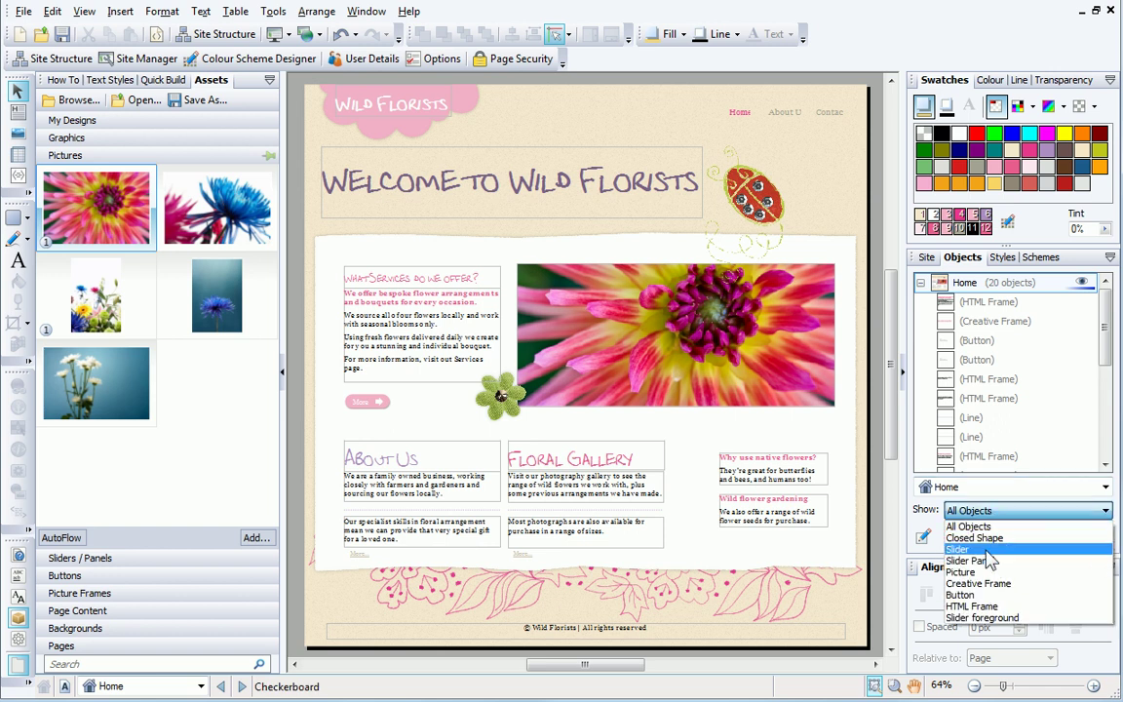
{"action": "left_click", "coordinate": [986, 550]}
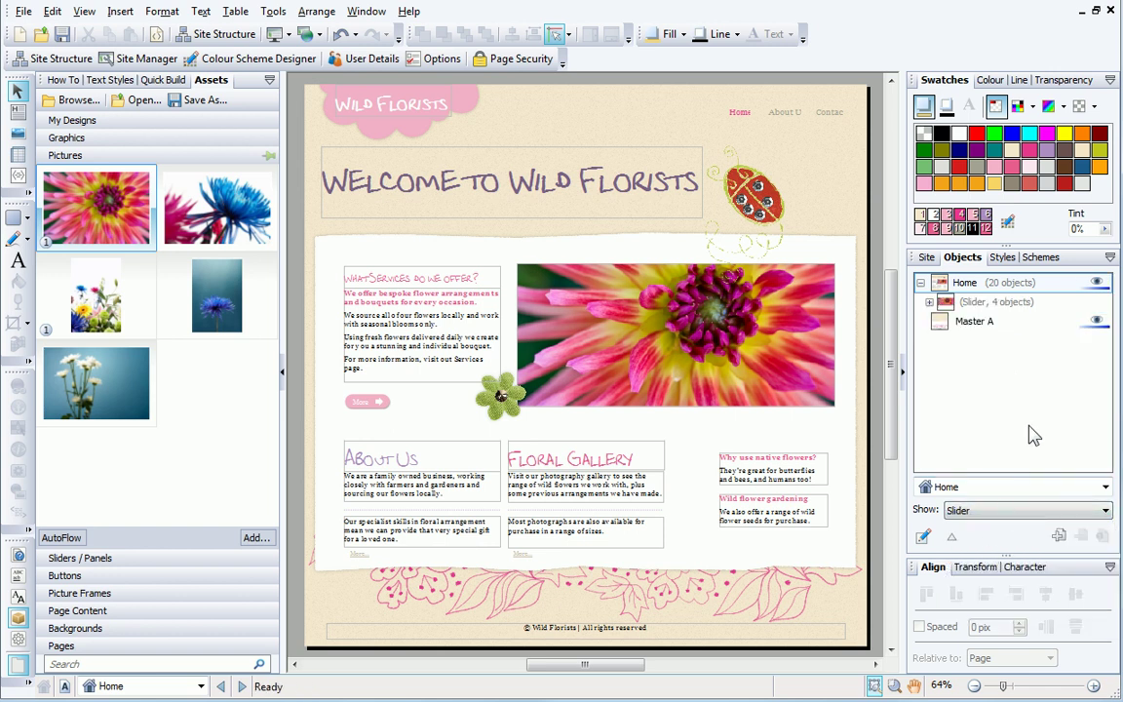
{"action": "left_click", "coordinate": [1006, 308]}
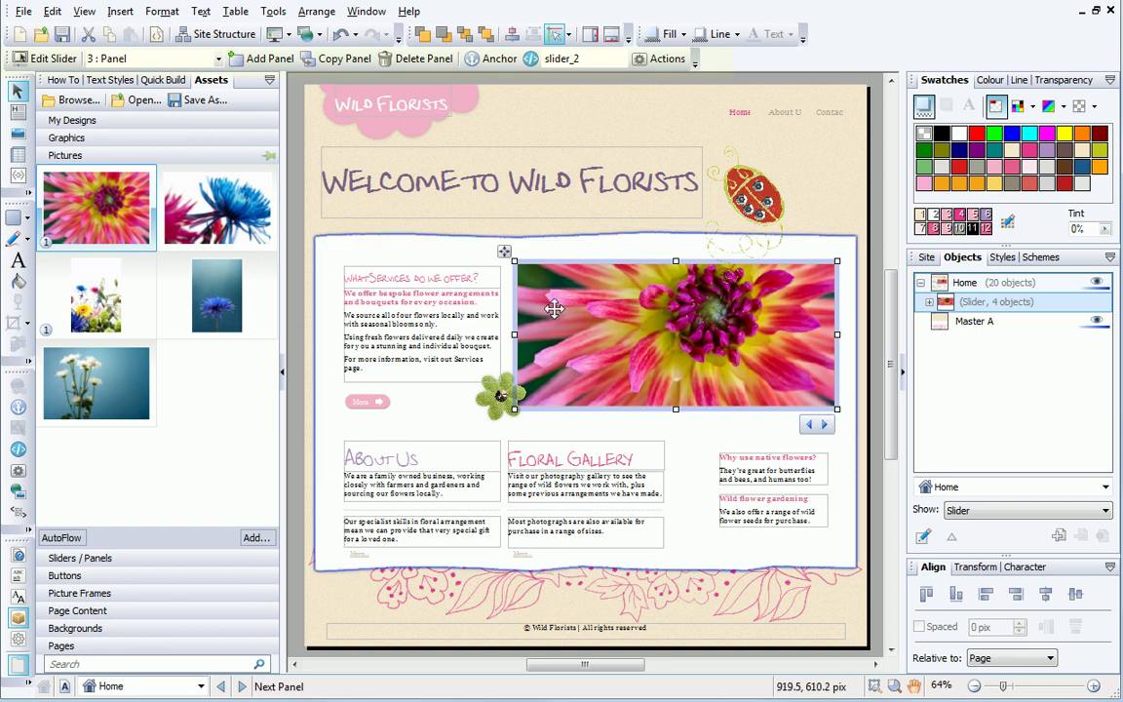
Step: On the next slider panel, replace the landscape photo with the pink-and-blue flower
{"action": "left_click", "coordinate": [824, 425]}
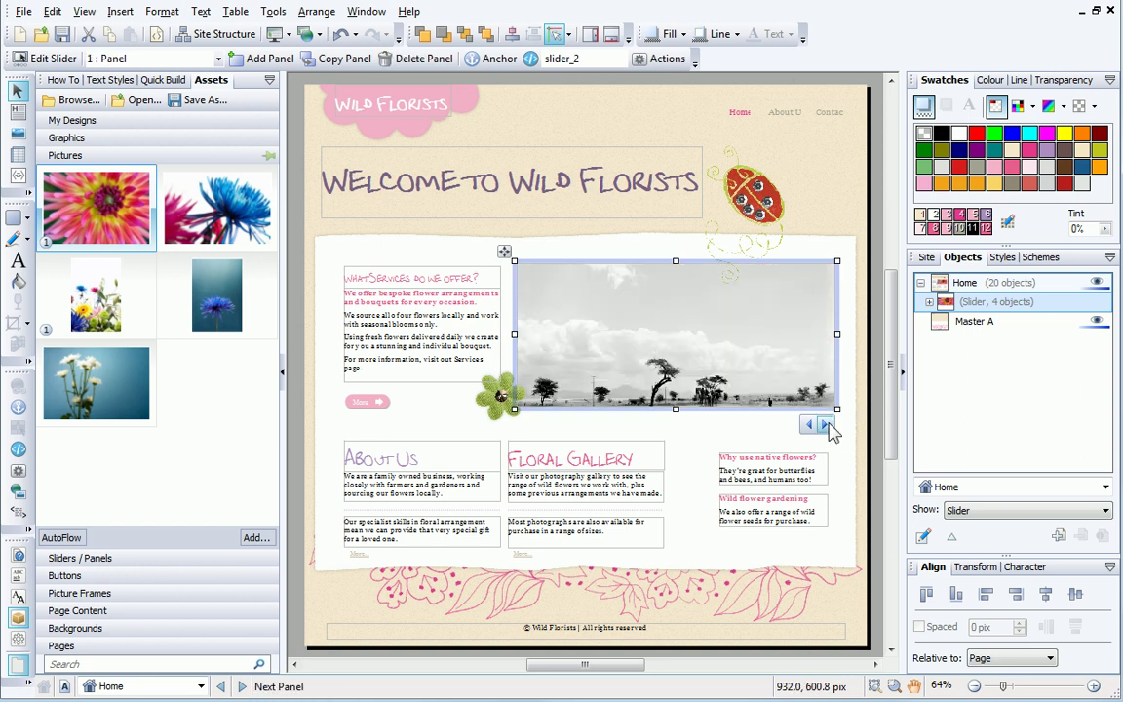
{"action": "left_click", "coordinate": [588, 322]}
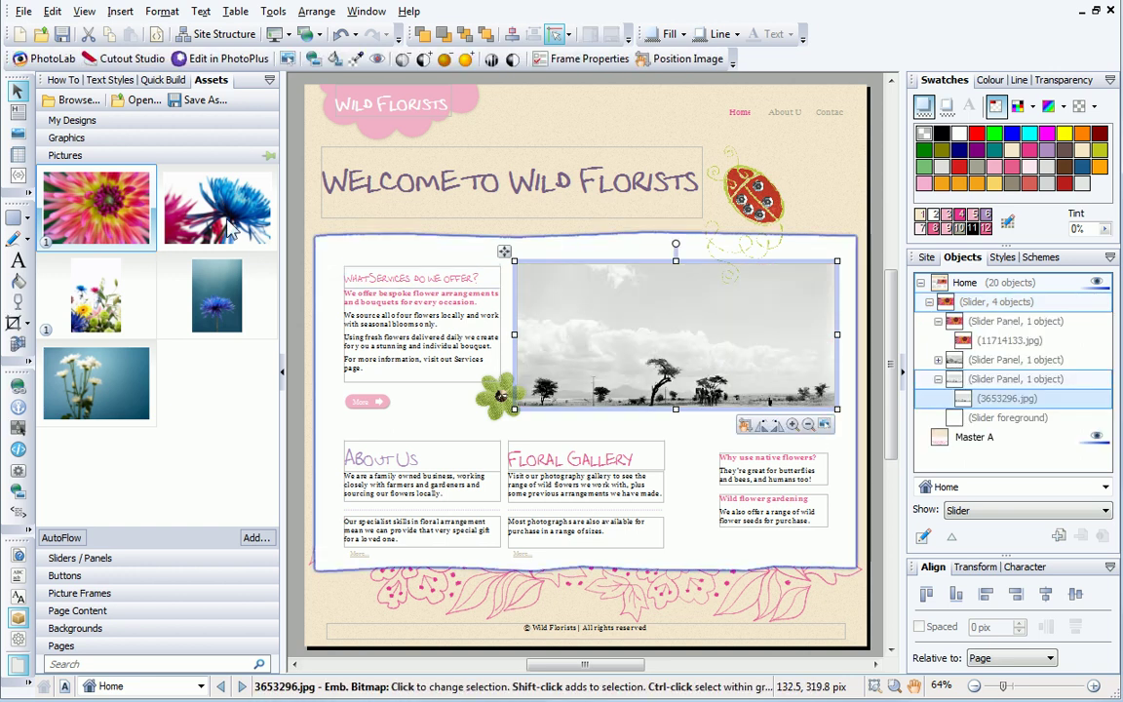
{"action": "left_click_drag", "start_coordinate": [216, 206], "coordinate": [743, 381]}
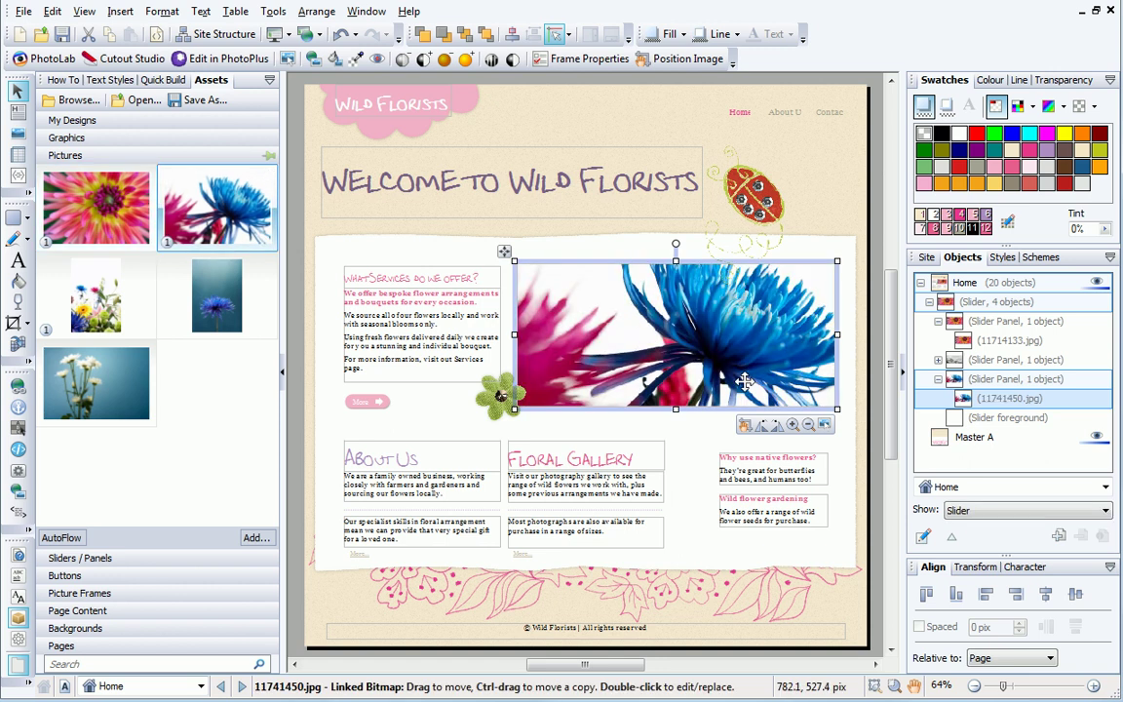
Step: Replace the mountain photo with the blue bloom and centre it in its frame
{"action": "left_click", "coordinate": [1026, 360]}
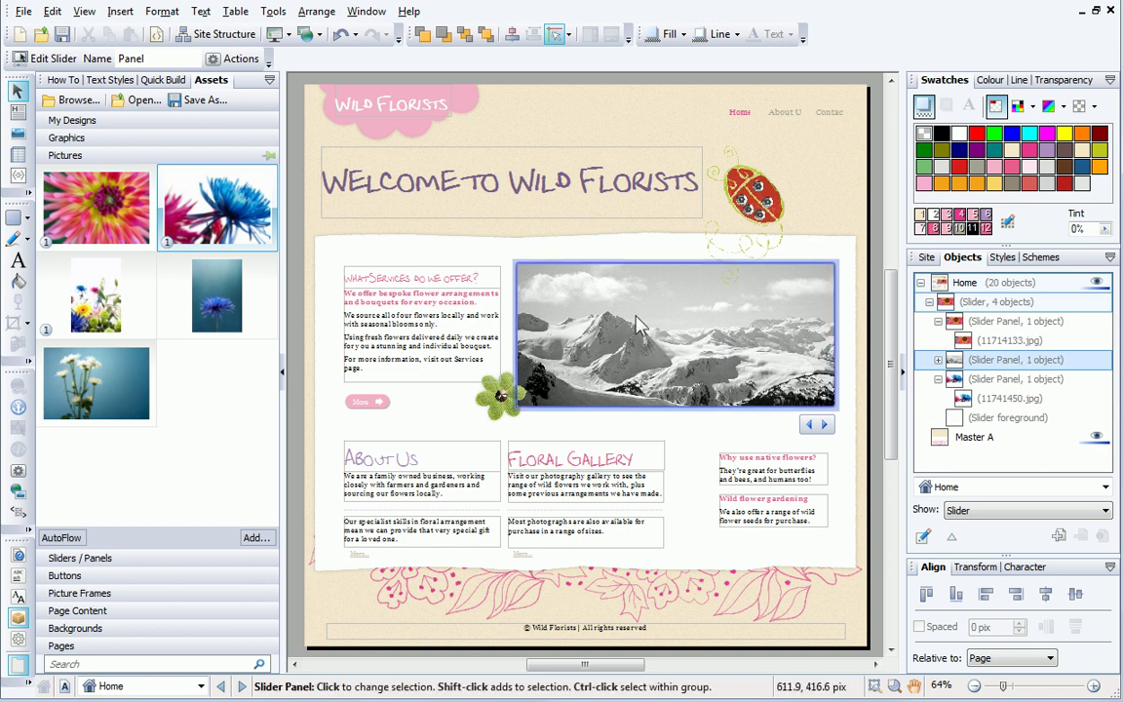
{"action": "left_click", "coordinate": [575, 293]}
{"action": "left_click_drag", "start_coordinate": [215, 307], "coordinate": [653, 336]}
{"action": "left_click_drag", "start_coordinate": [723, 403], "coordinate": [714, 328]}
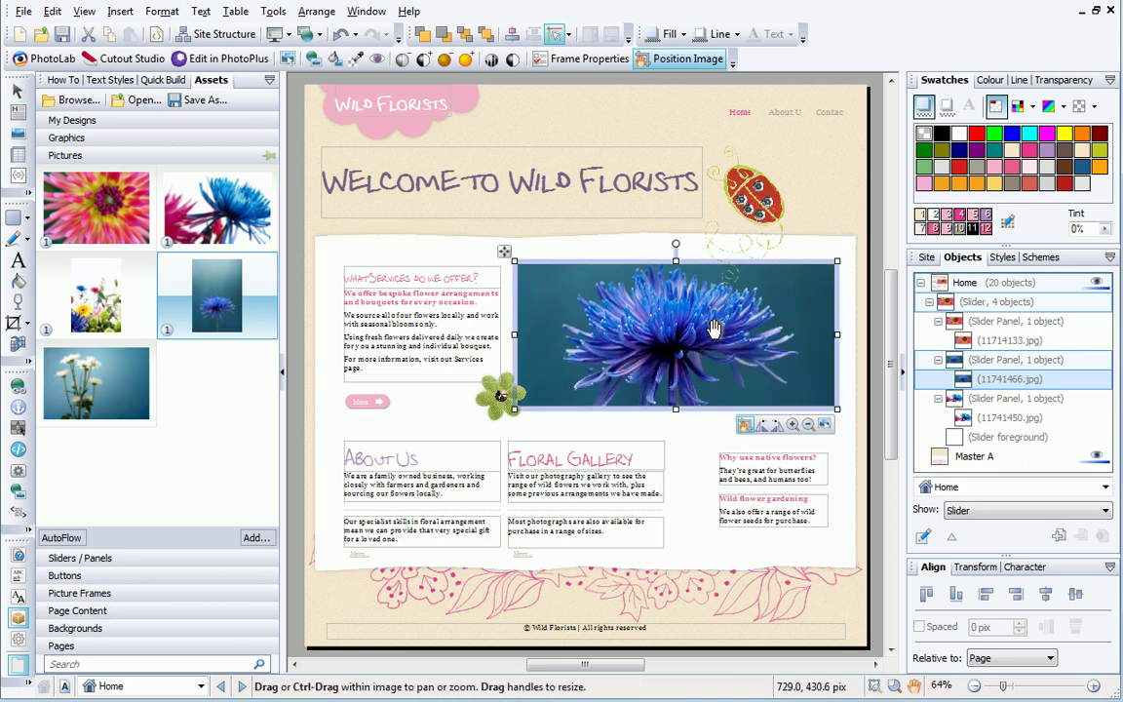
{"action": "left_click", "coordinate": [614, 252]}
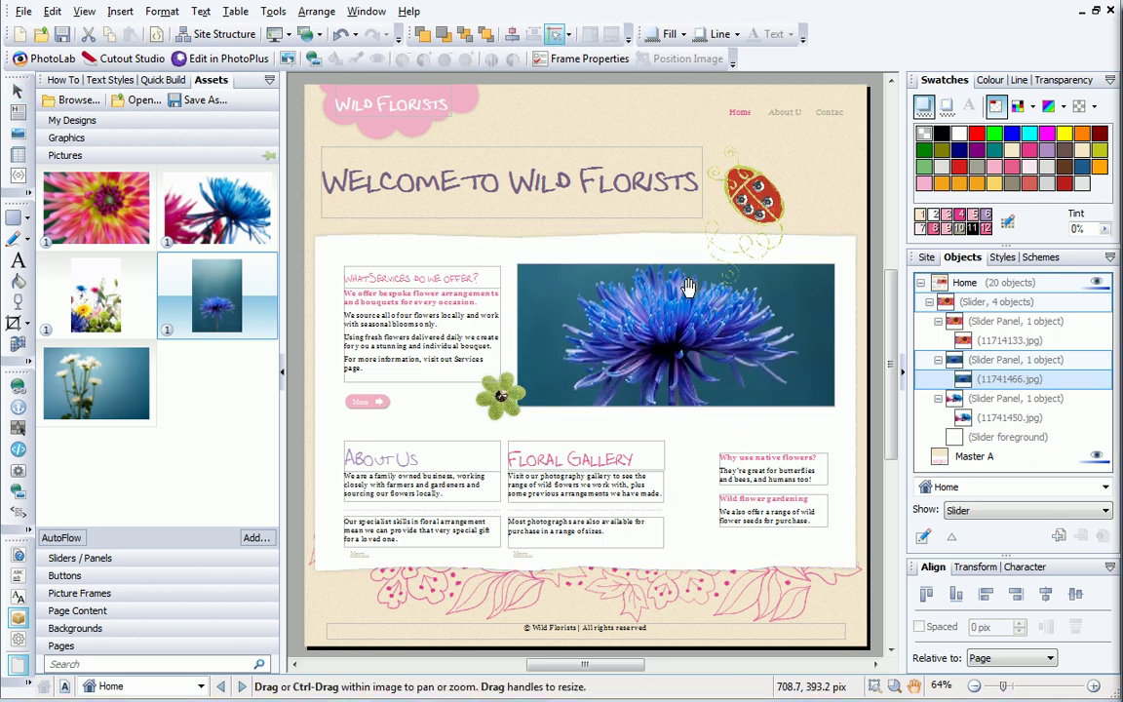
{"action": "left_click", "coordinate": [289, 35]}
{"action": "left_click", "coordinate": [331, 100]}
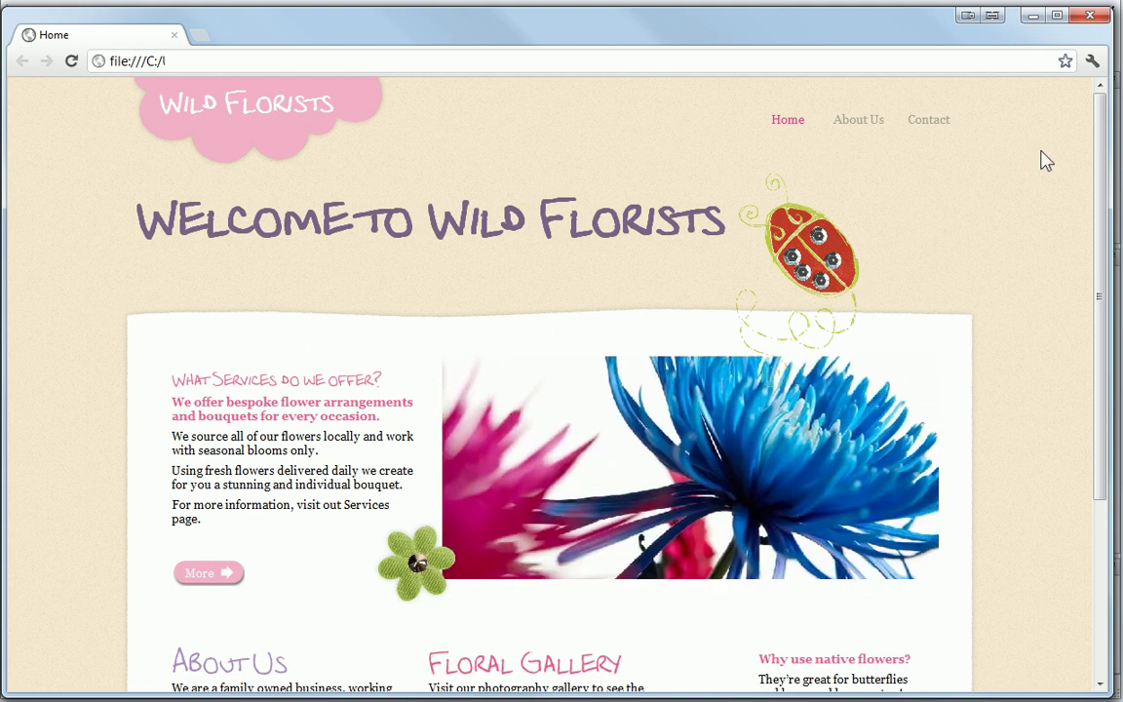
{"action": "left_click", "coordinate": [1090, 16]}
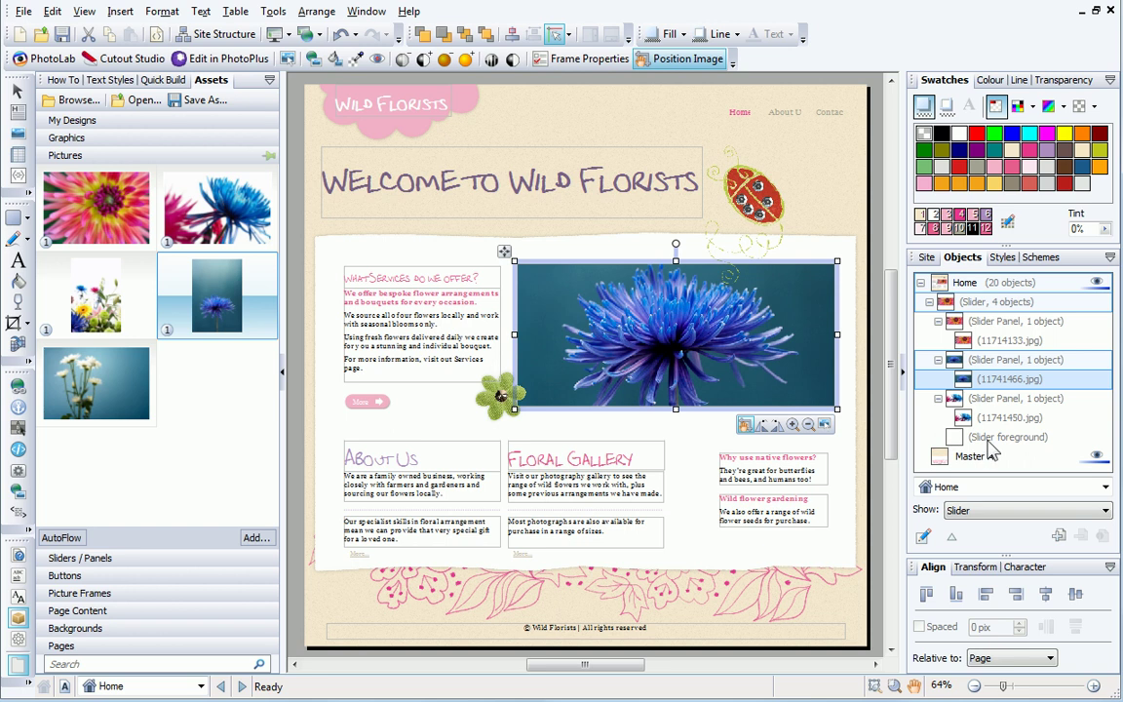
Step: Select the (Slider foreground) entry under the Slider group in Objects
{"action": "left_click", "coordinate": [989, 440]}
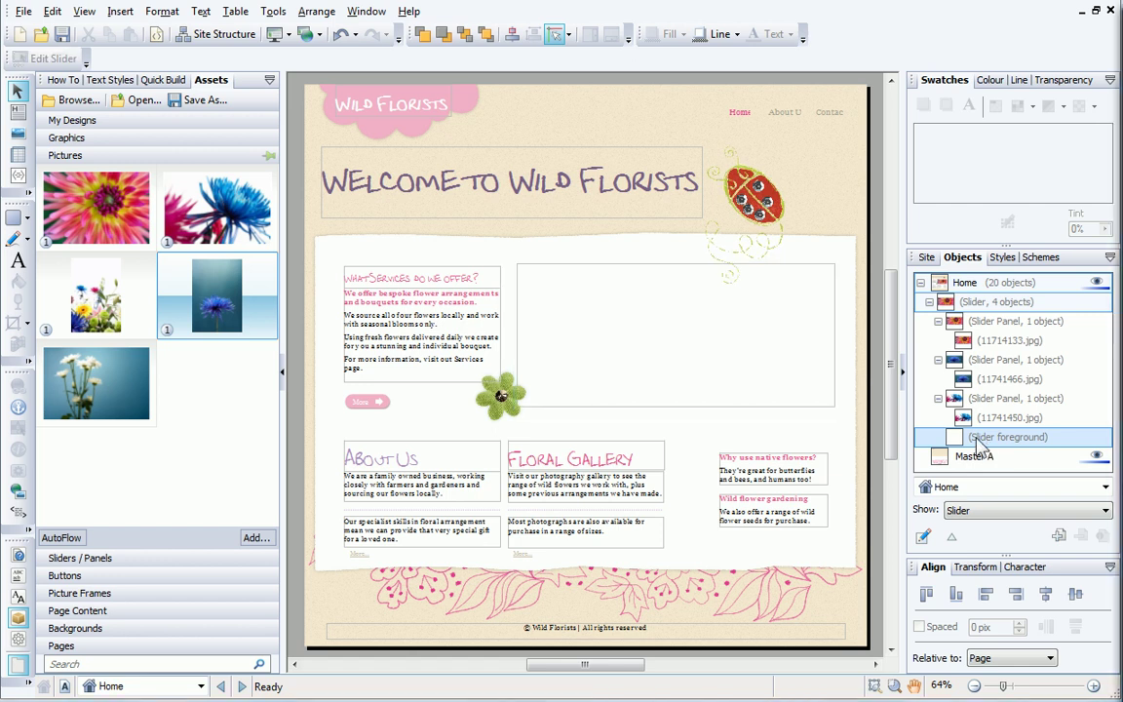
Step: Add a text frame across the slider foreground reading 'Your flowers at wild florists'
{"action": "left_click", "coordinate": [171, 88]}
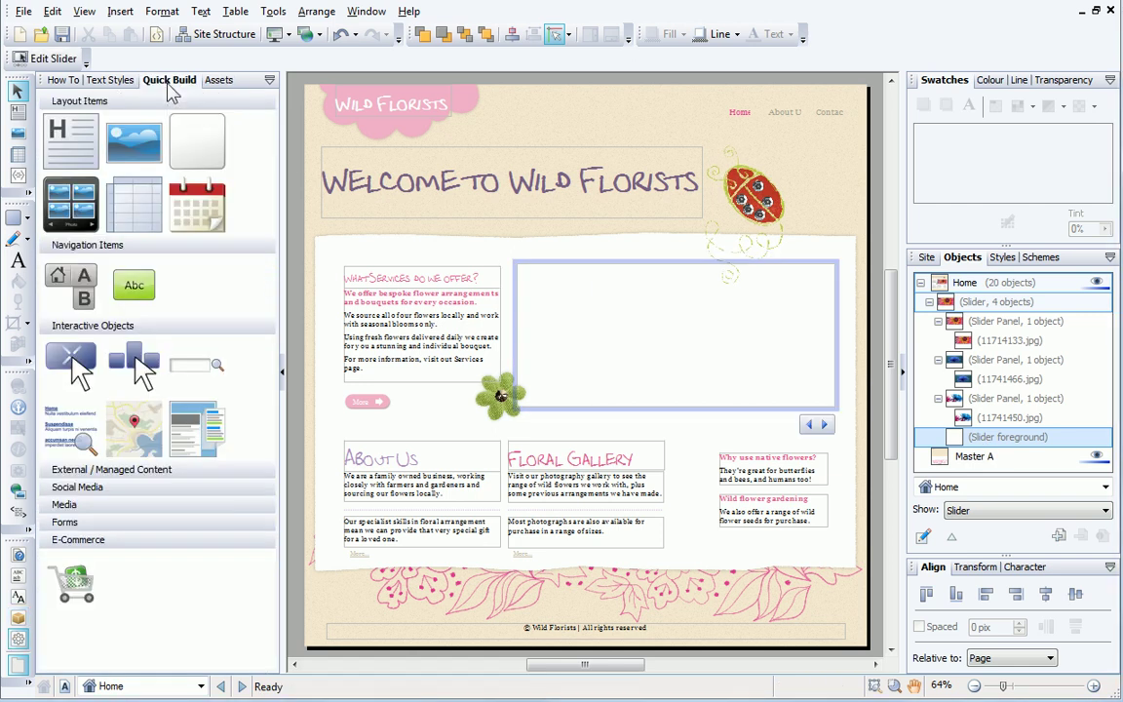
{"action": "left_click", "coordinate": [84, 139]}
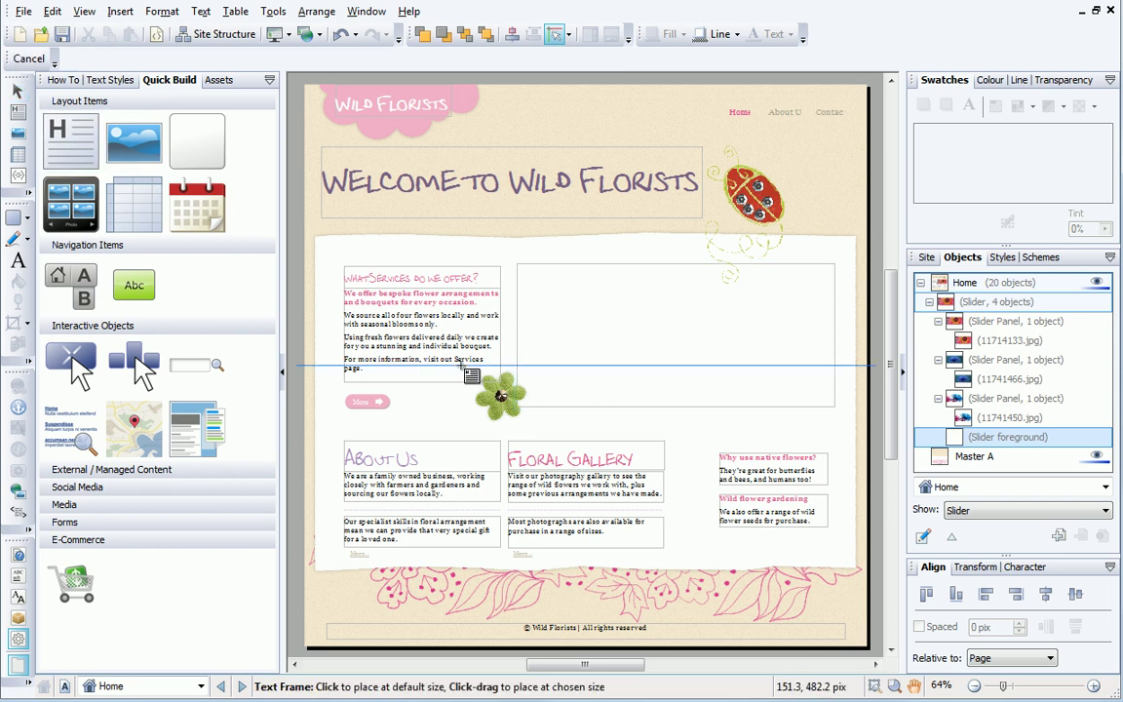
{"action": "left_click_drag", "start_coordinate": [524, 374], "coordinate": [834, 393]}
{"action": "type", "text": "Your flow"}
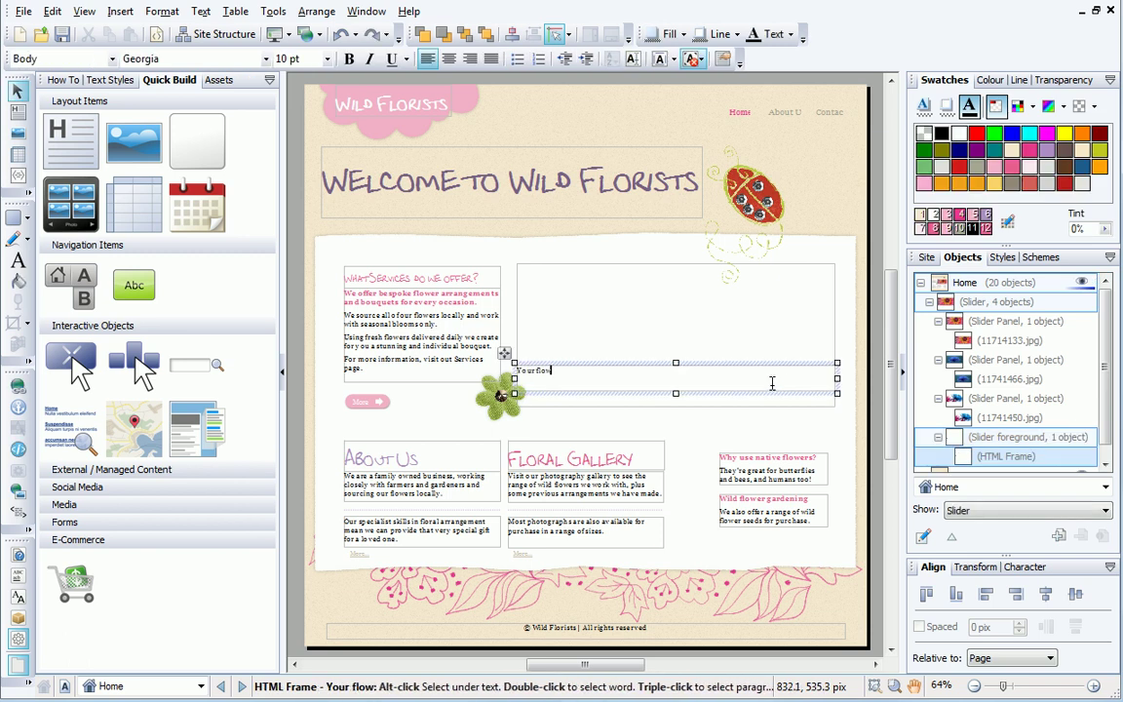
{"action": "type", "text": "ers at wild florists"}
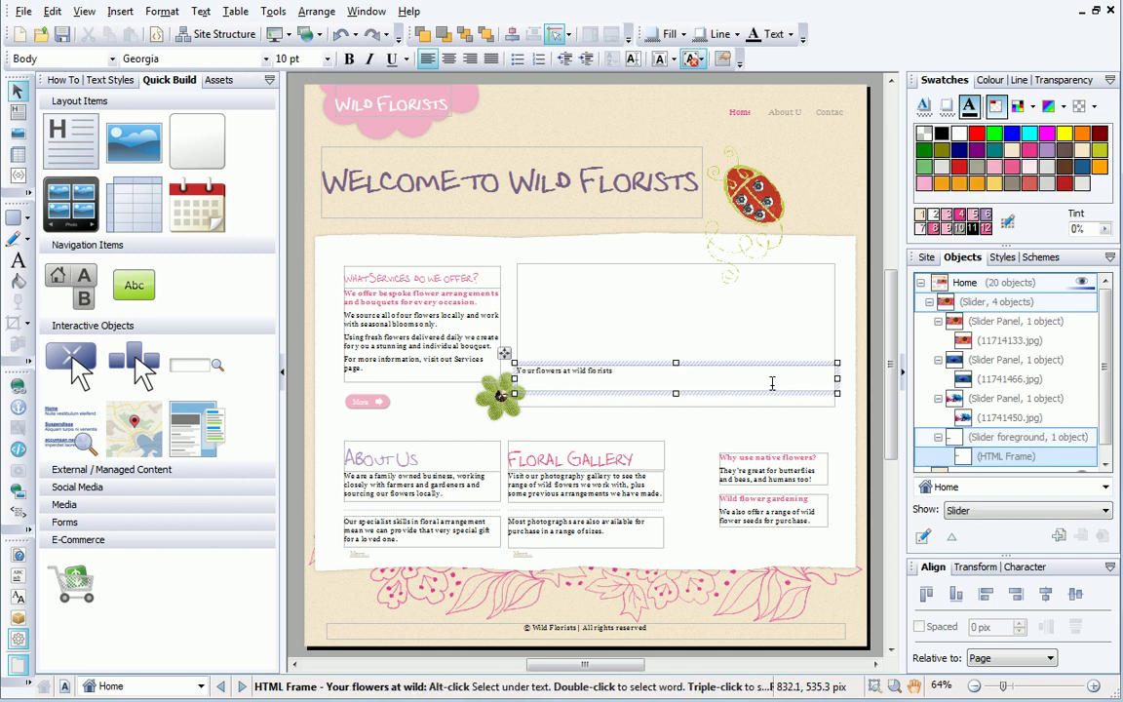
{"action": "key", "text": "Escape"}
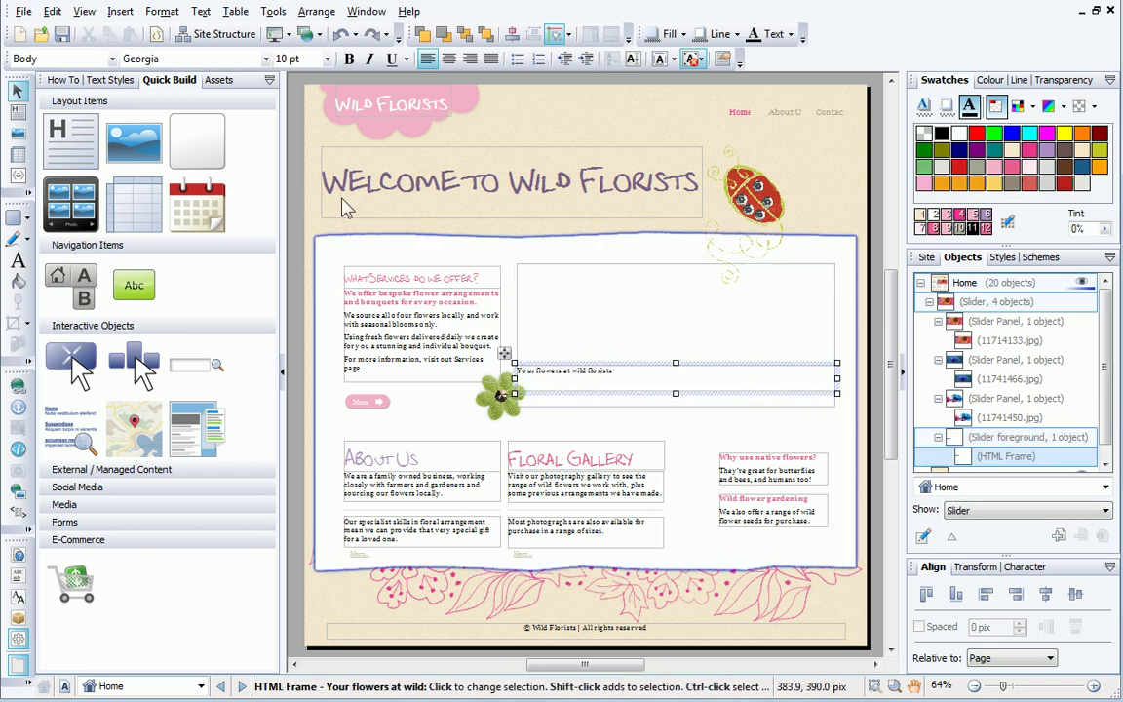
Step: Apply the LOGO TEXT pink style to the banner text and select its frame
{"action": "left_click", "coordinate": [115, 82]}
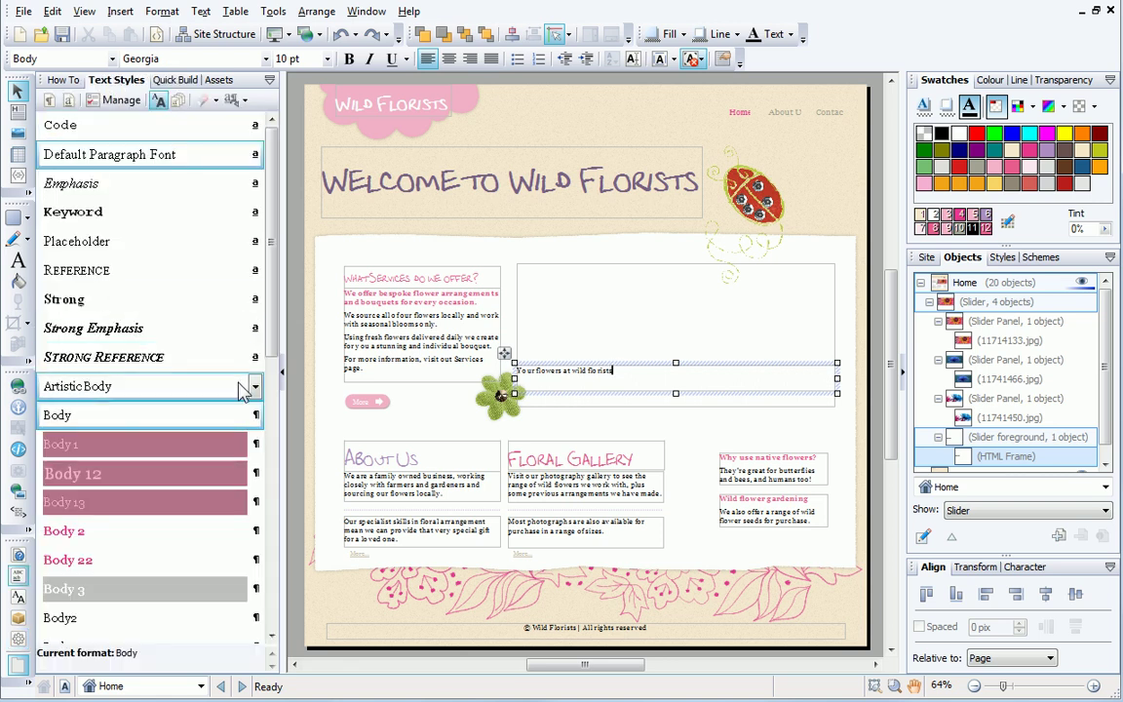
{"action": "left_click_drag", "start_coordinate": [270, 357], "coordinate": [272, 577]}
{"action": "left_click", "coordinate": [210, 474]}
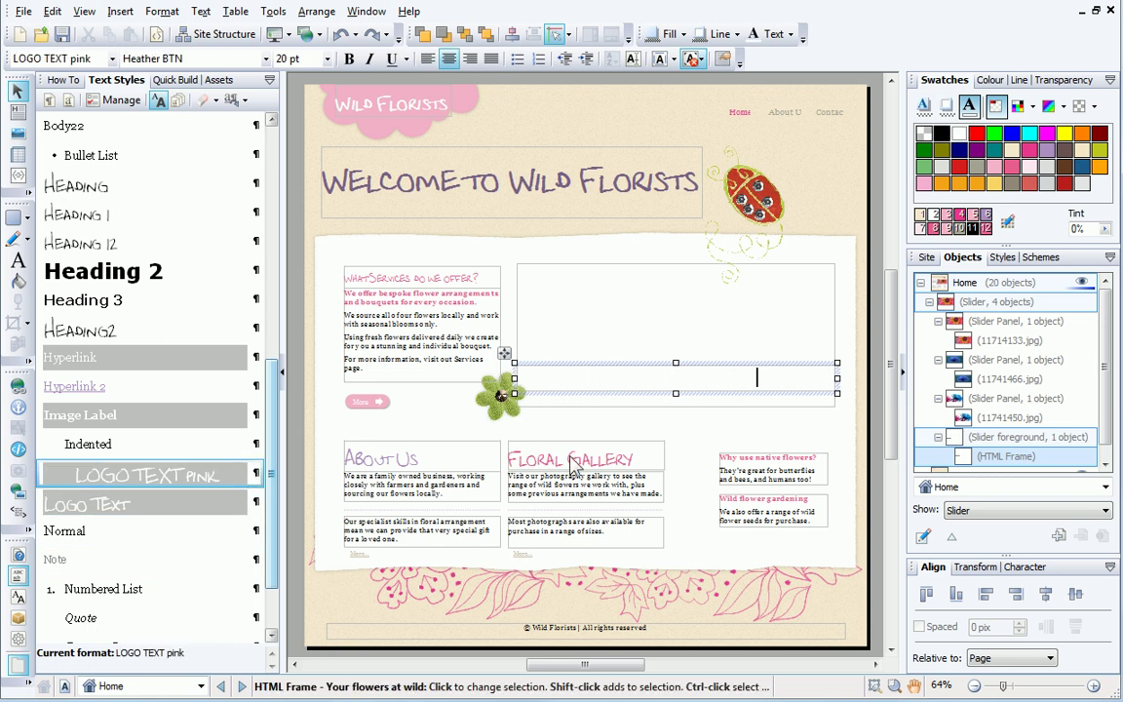
{"action": "left_click", "coordinate": [834, 353]}
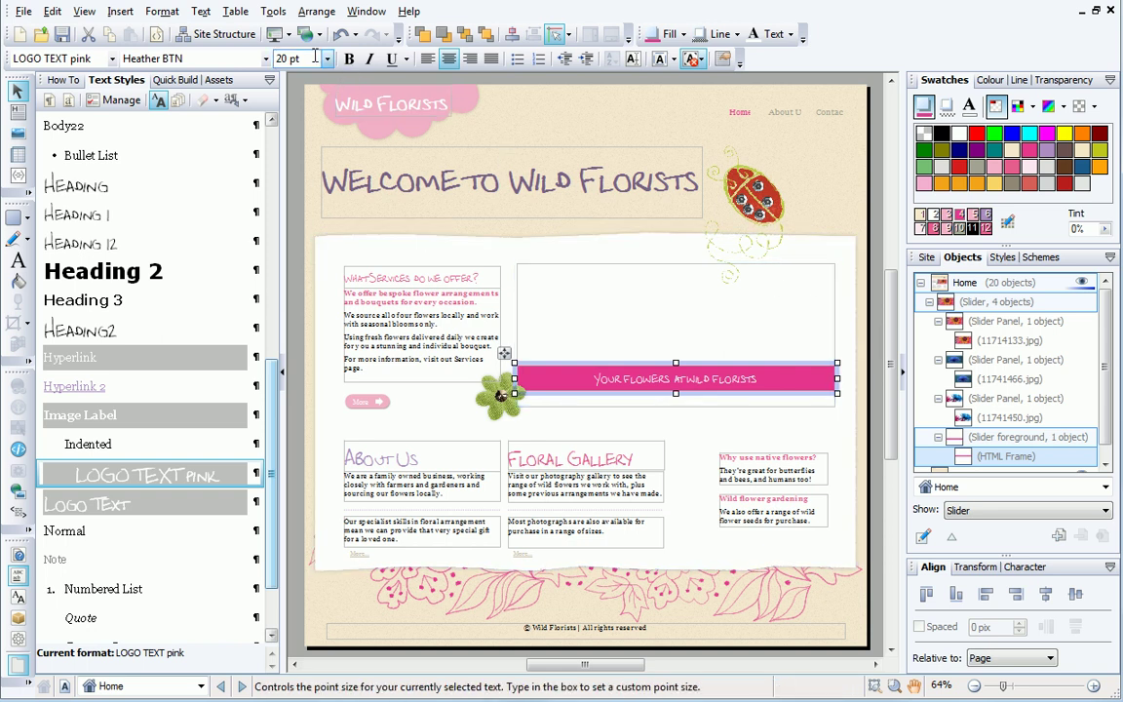
{"action": "left_click", "coordinate": [290, 37]}
{"action": "left_click", "coordinate": [293, 76]}
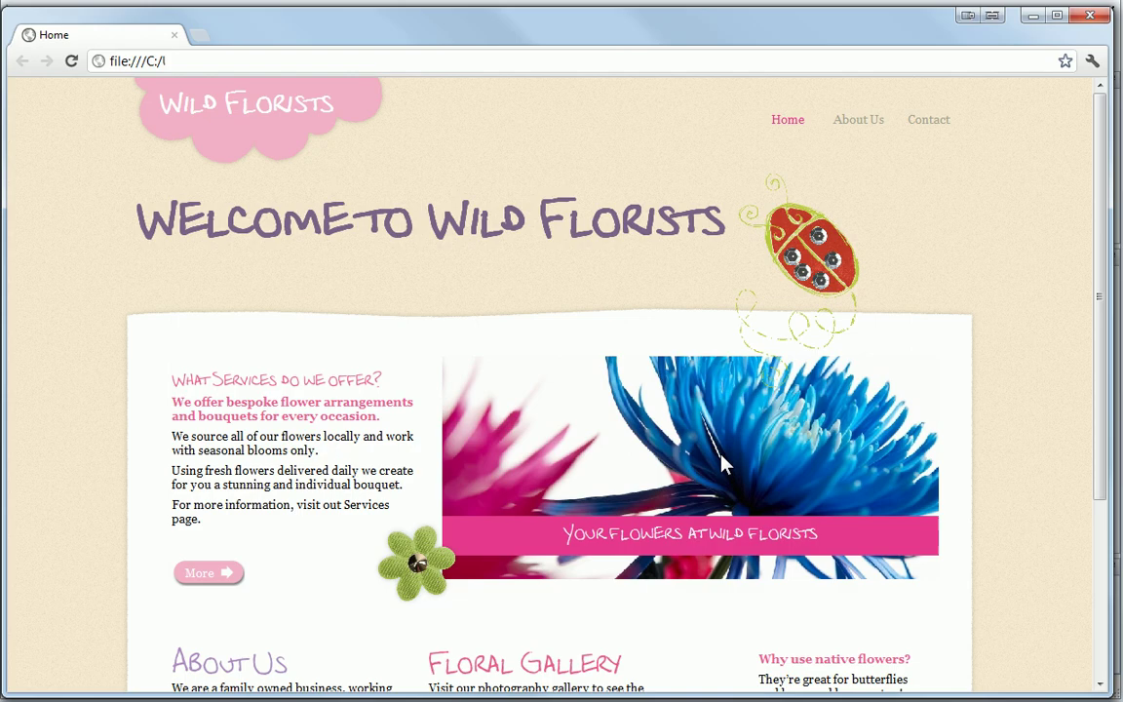
{"action": "left_click", "coordinate": [1090, 15]}
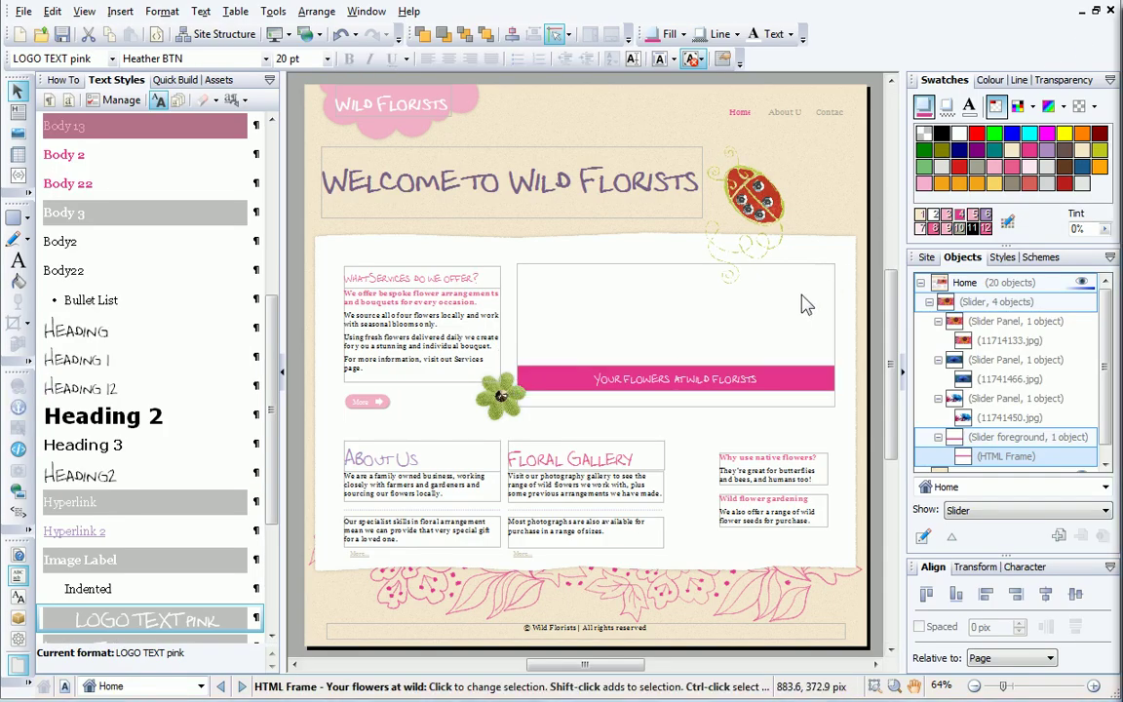
Step: Set the slider's animation style to Opaque fade with a 3000 ms panel display time
{"action": "left_click", "coordinate": [802, 296]}
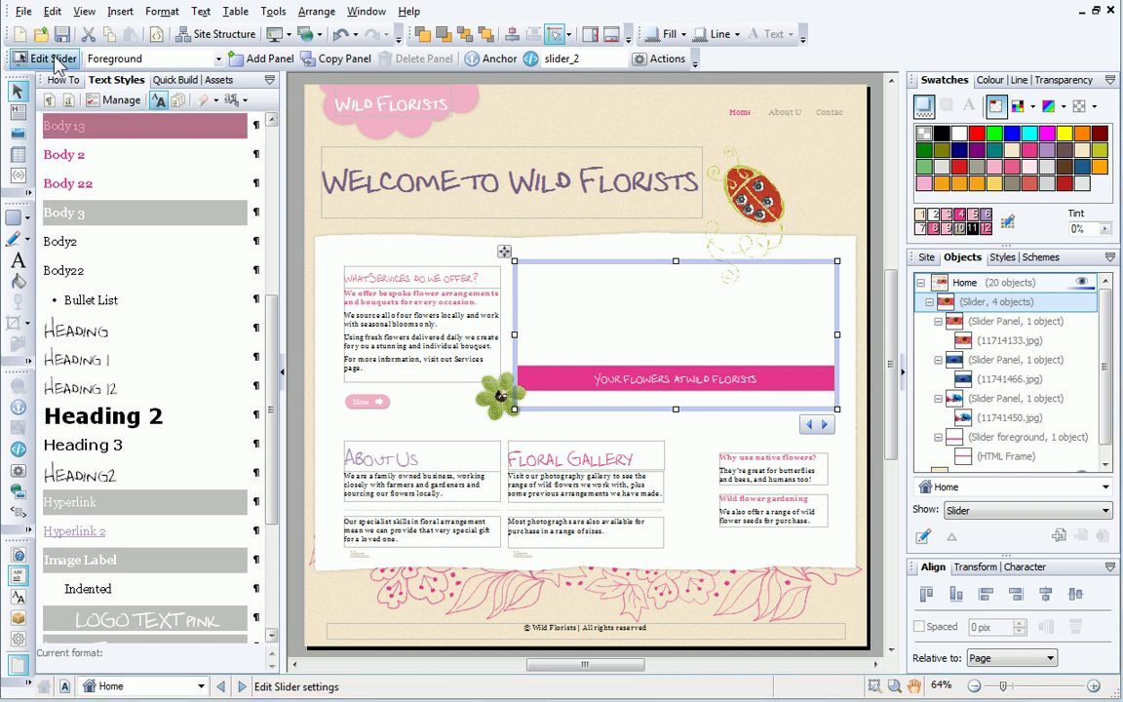
{"action": "left_click", "coordinate": [52, 58]}
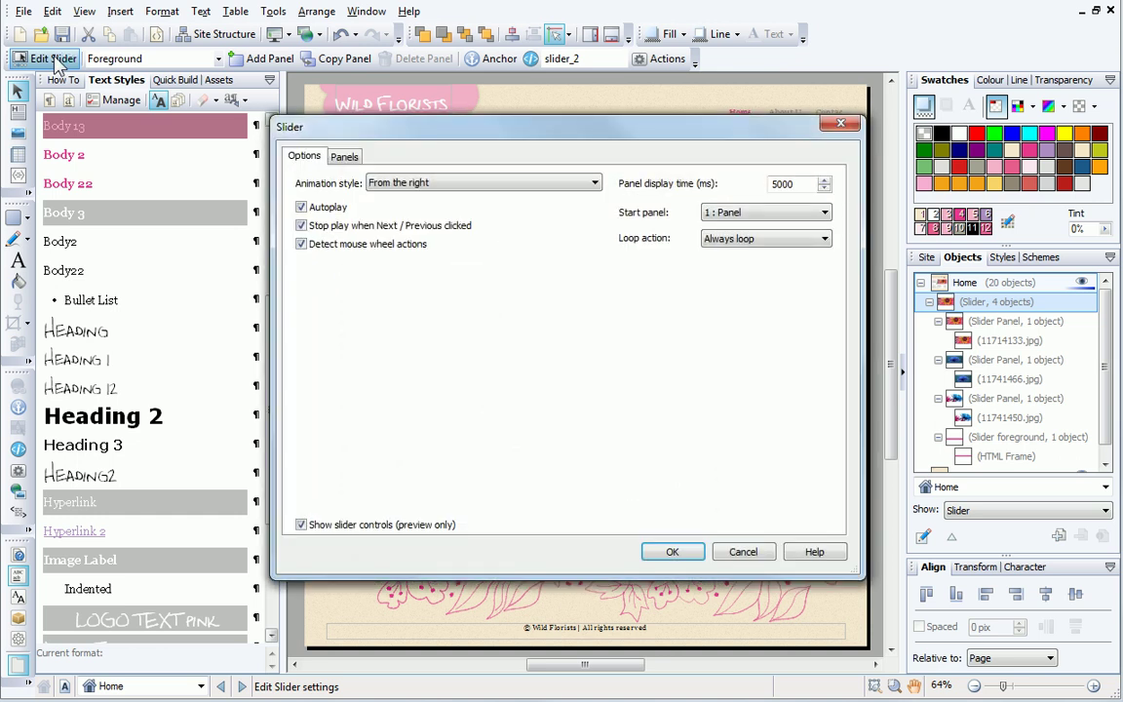
{"action": "left_click", "coordinate": [491, 185]}
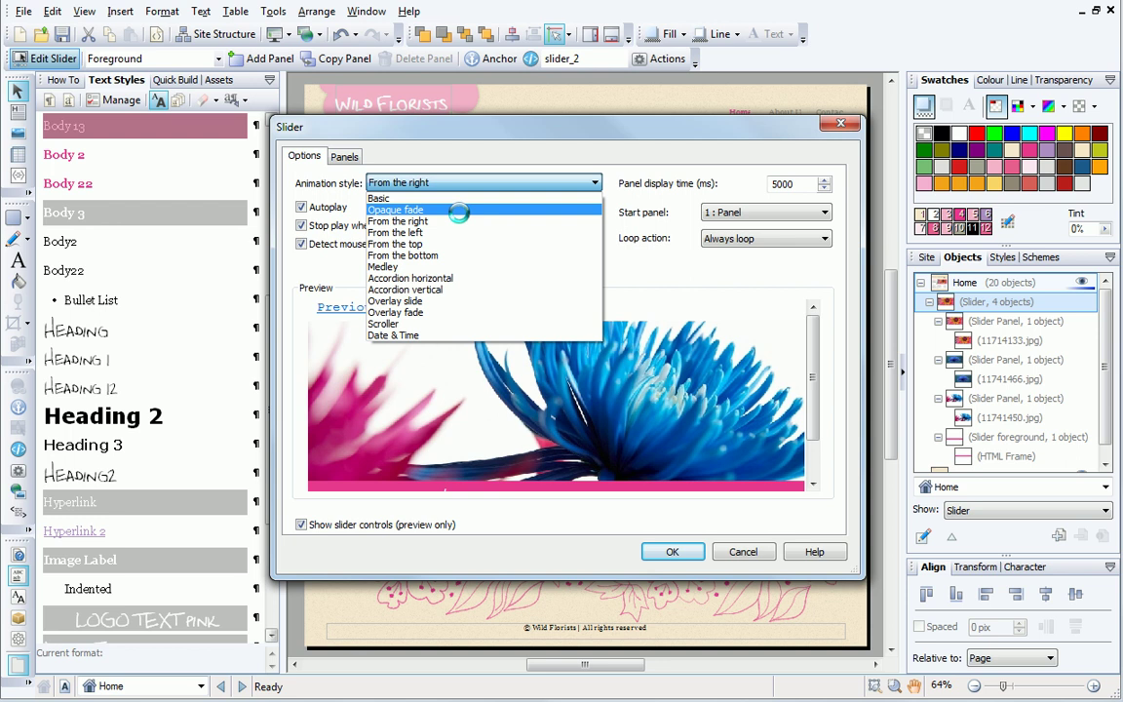
{"action": "left_click", "coordinate": [394, 209]}
{"action": "left_click_drag", "start_coordinate": [794, 184], "coordinate": [723, 186]}
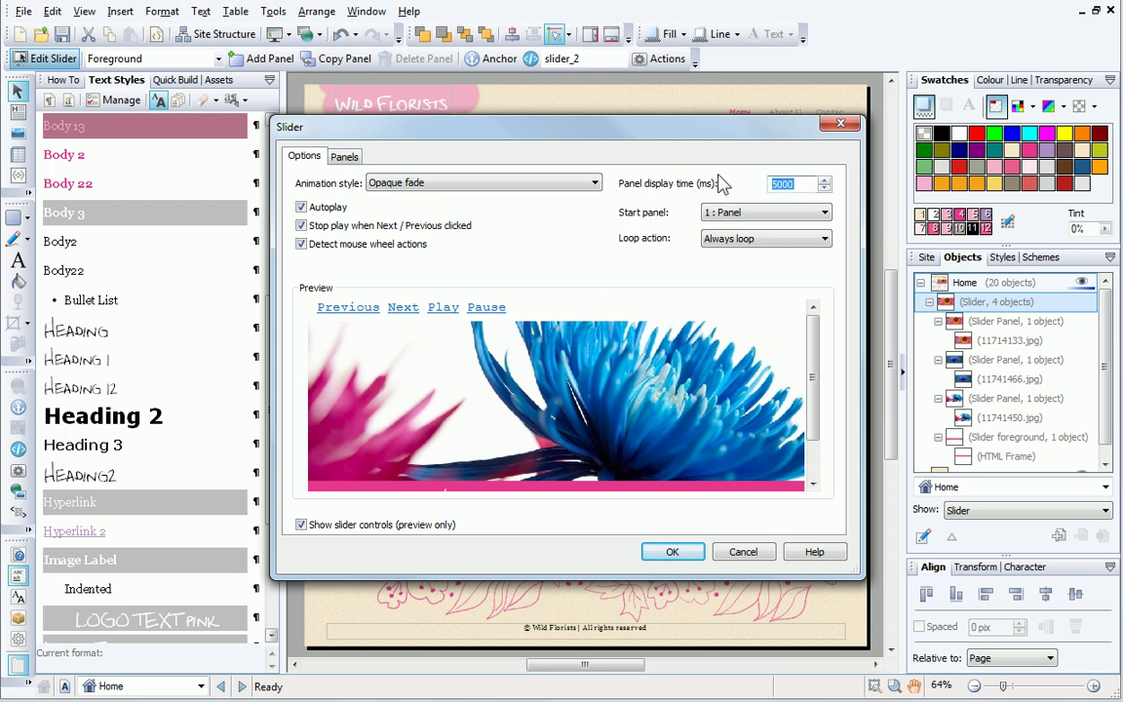
{"action": "type", "text": "30"}
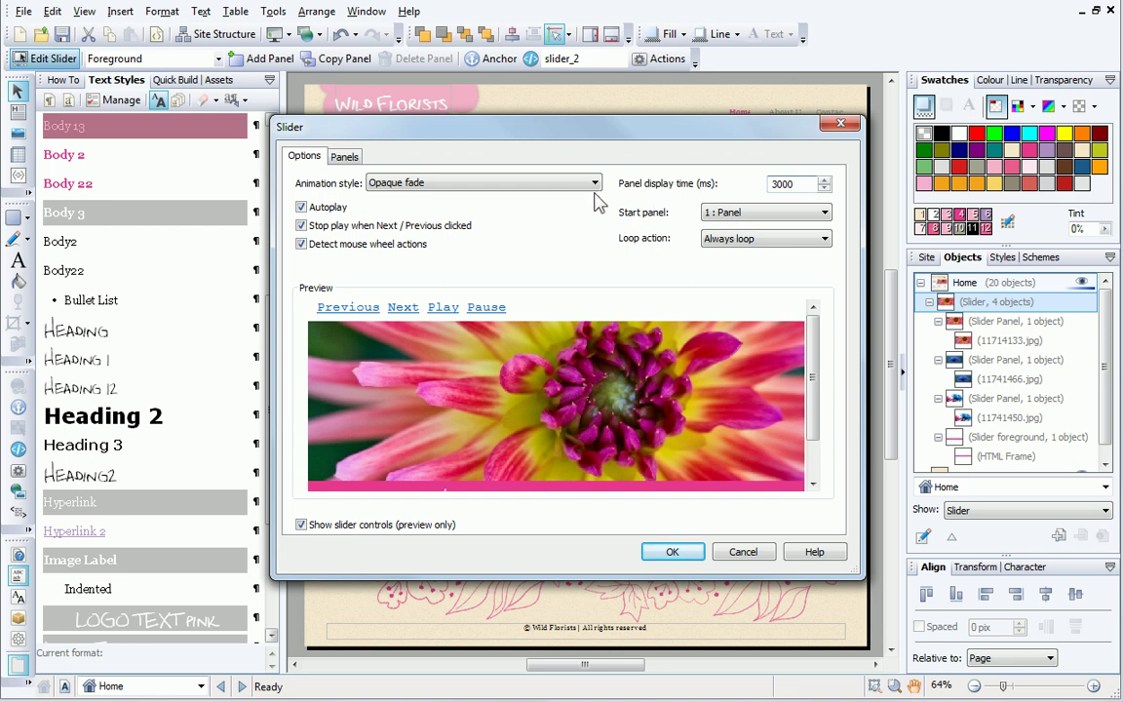
Step: Try adding, deleting, duplicating and reordering slider panels, removing the extras afterwards
{"action": "left_click", "coordinate": [343, 161]}
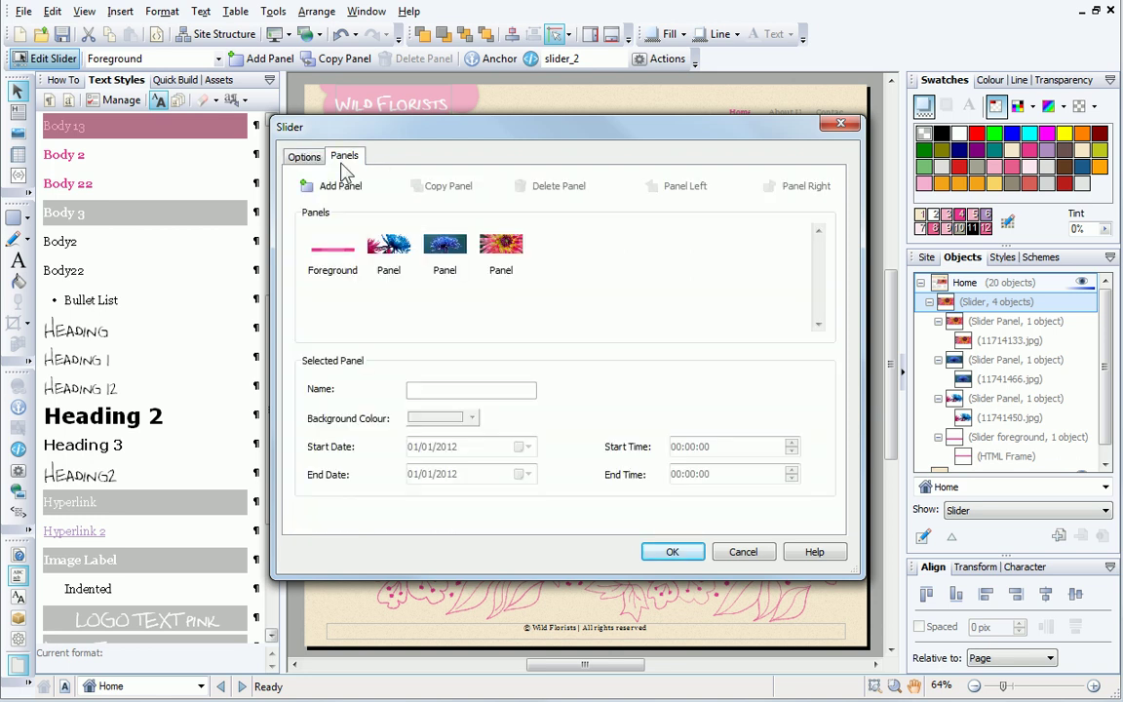
{"action": "left_click", "coordinate": [378, 256]}
{"action": "left_click", "coordinate": [324, 189]}
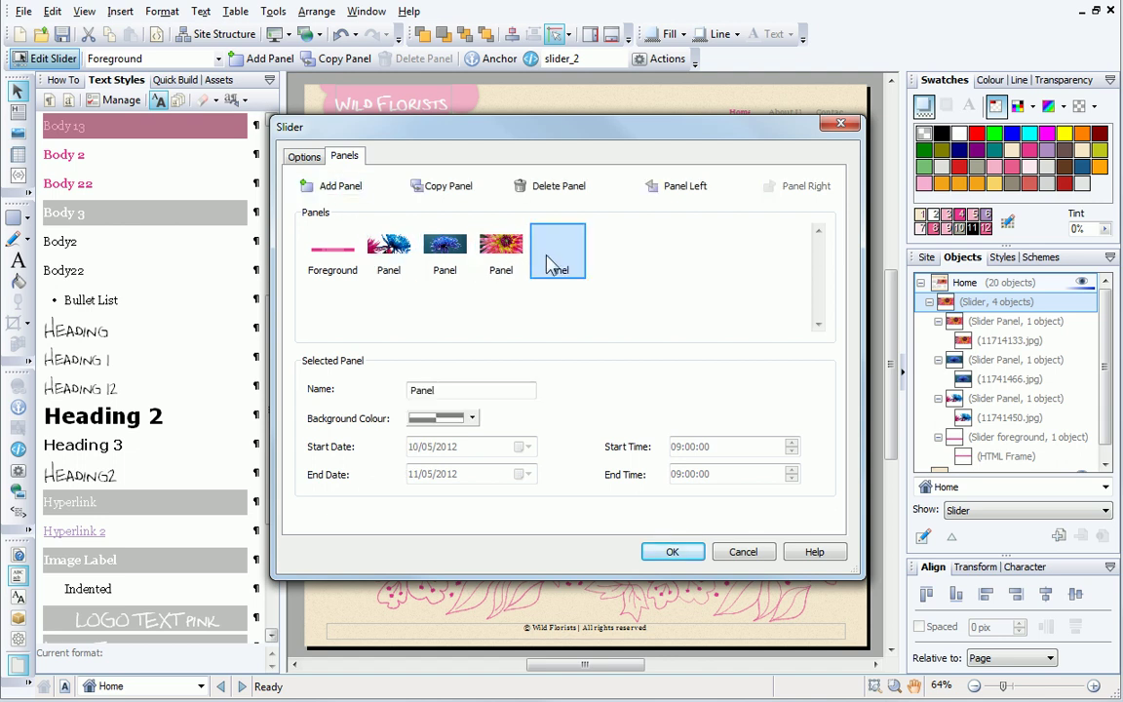
{"action": "left_click", "coordinate": [558, 186]}
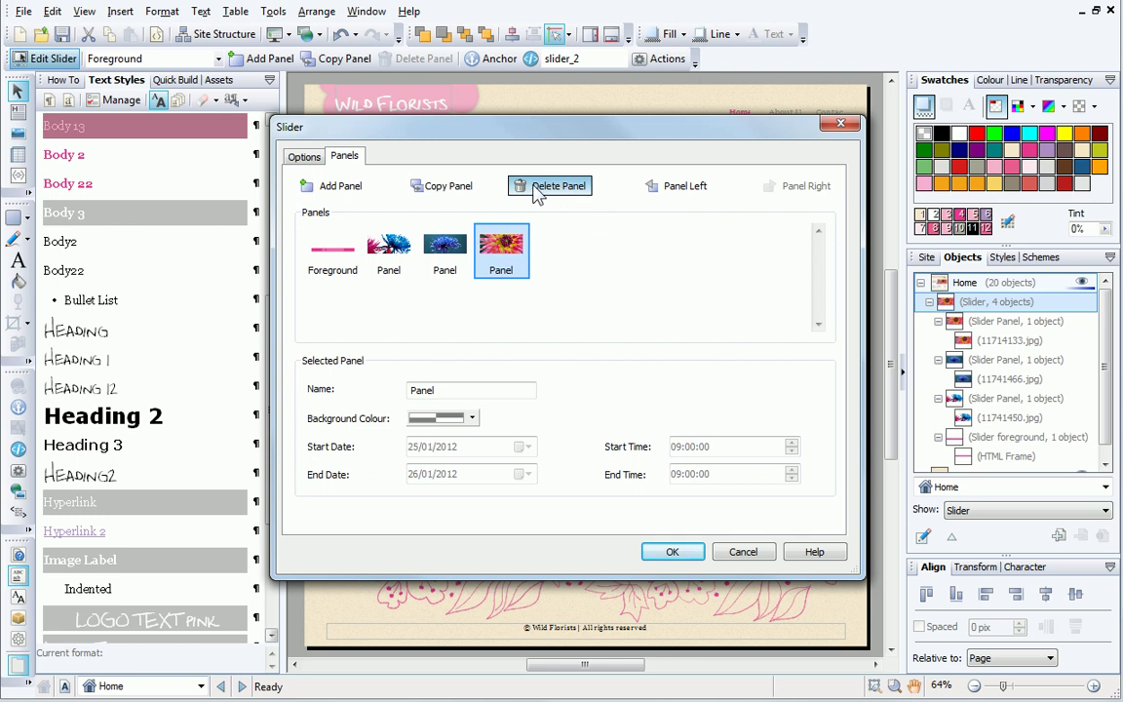
{"action": "left_click", "coordinate": [453, 187]}
{"action": "left_click_drag", "start_coordinate": [501, 238], "coordinate": [426, 243]}
{"action": "left_click", "coordinate": [558, 185]}
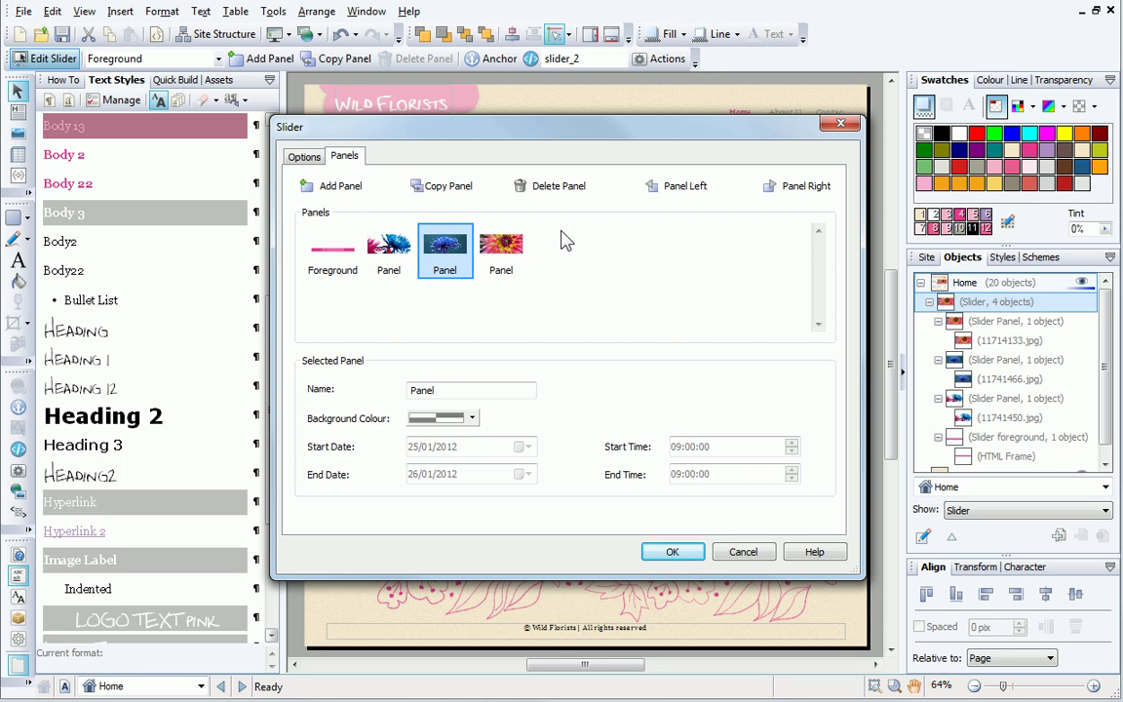
Step: Return to the animation options and confirm the Opaque fade slider settings
{"action": "left_click", "coordinate": [303, 156]}
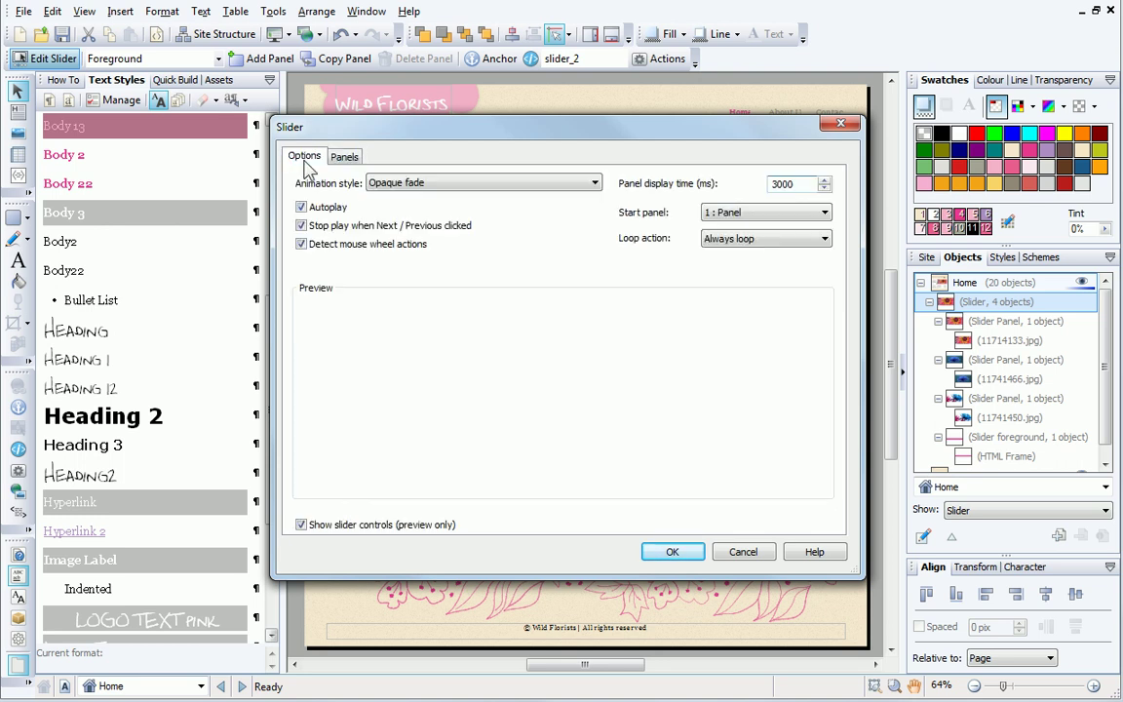
{"action": "left_click", "coordinate": [433, 185]}
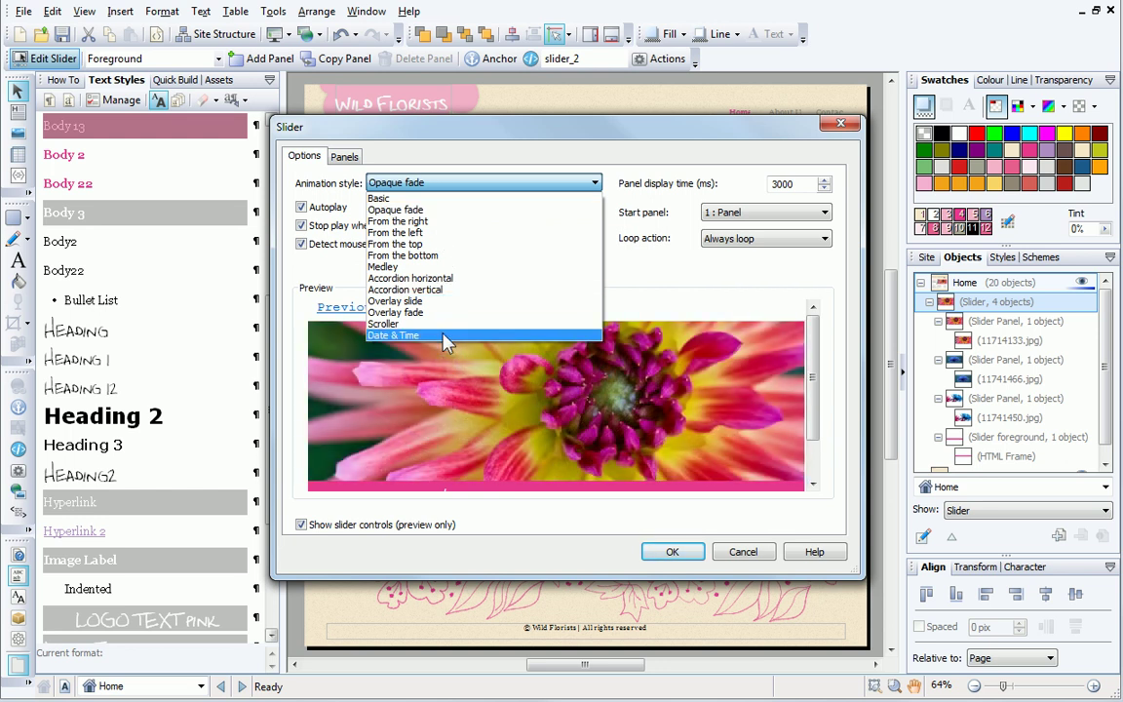
{"action": "left_click", "coordinate": [682, 555]}
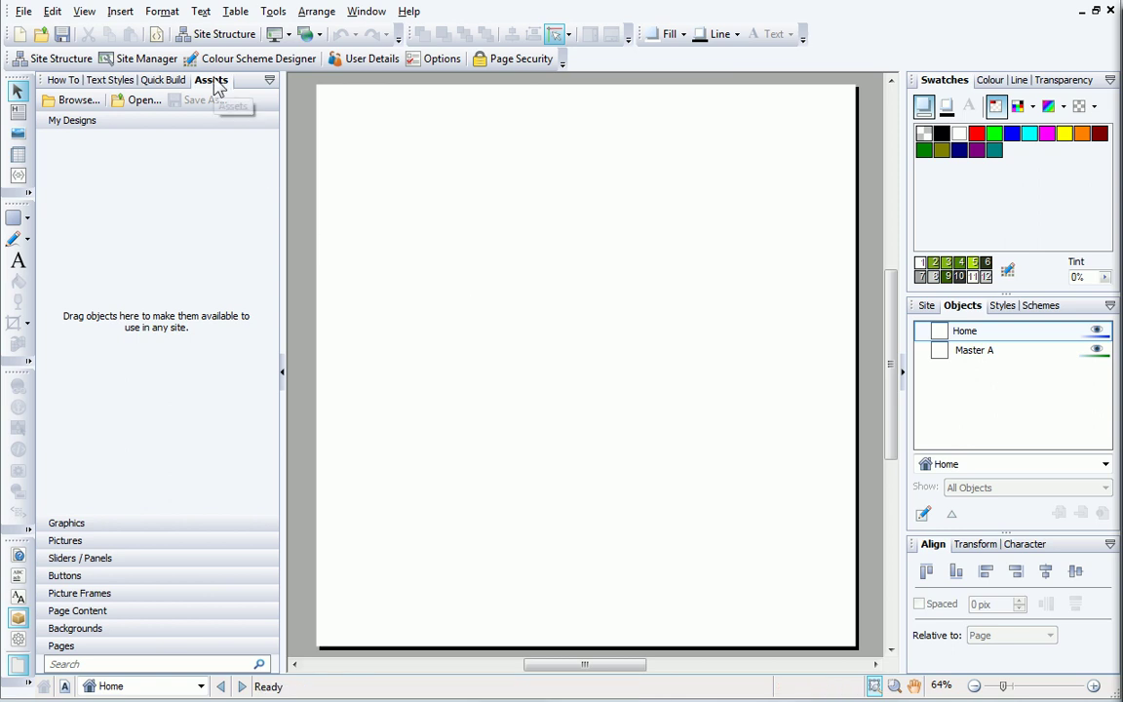
Step: Add all Sliders / Panels designs from the Asset Browser to the site's assets
{"action": "left_click", "coordinate": [81, 106]}
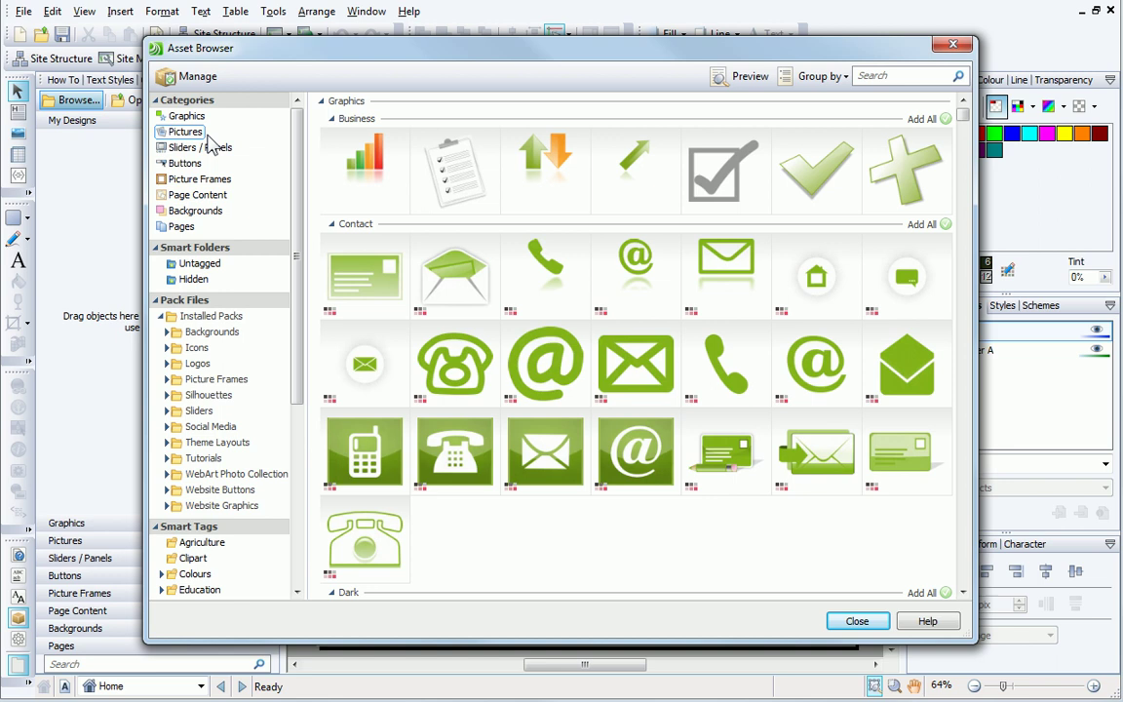
{"action": "left_click", "coordinate": [203, 148]}
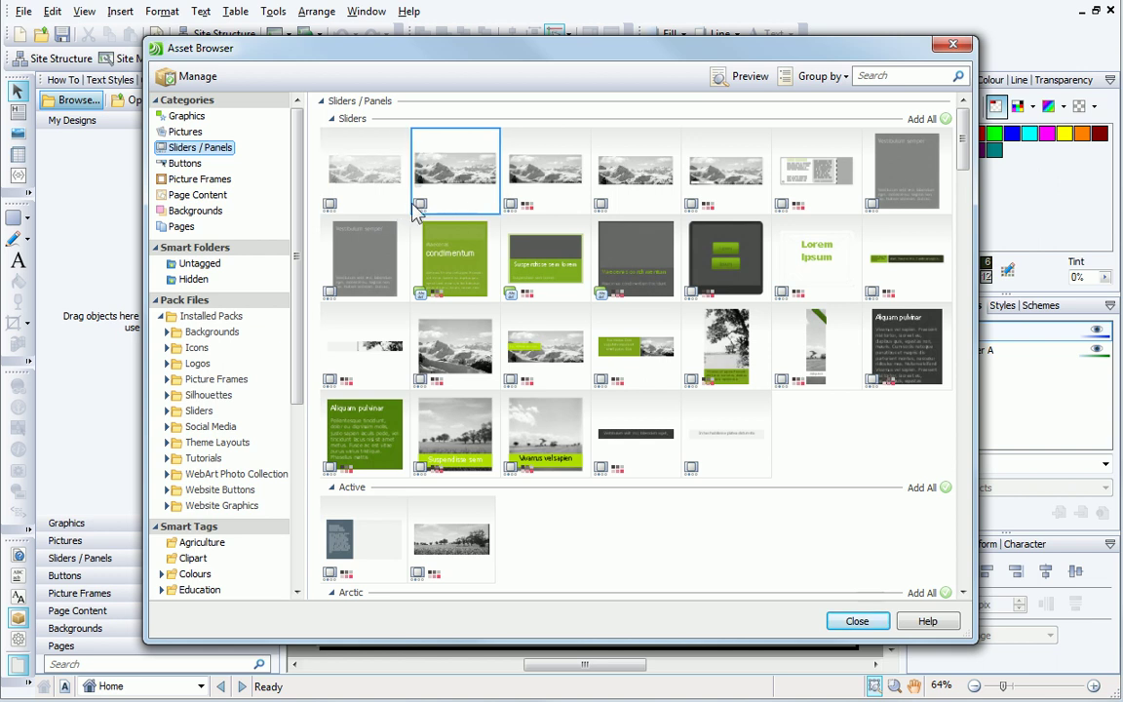
{"action": "left_click", "coordinate": [944, 119]}
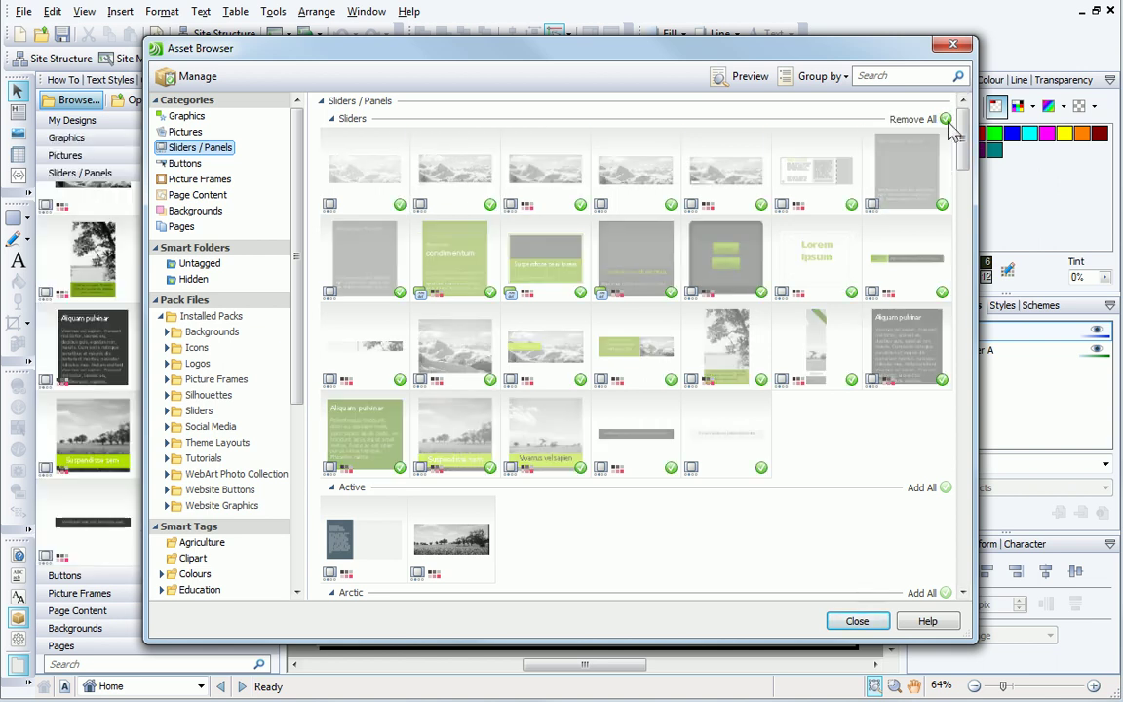
{"action": "left_click", "coordinate": [857, 622]}
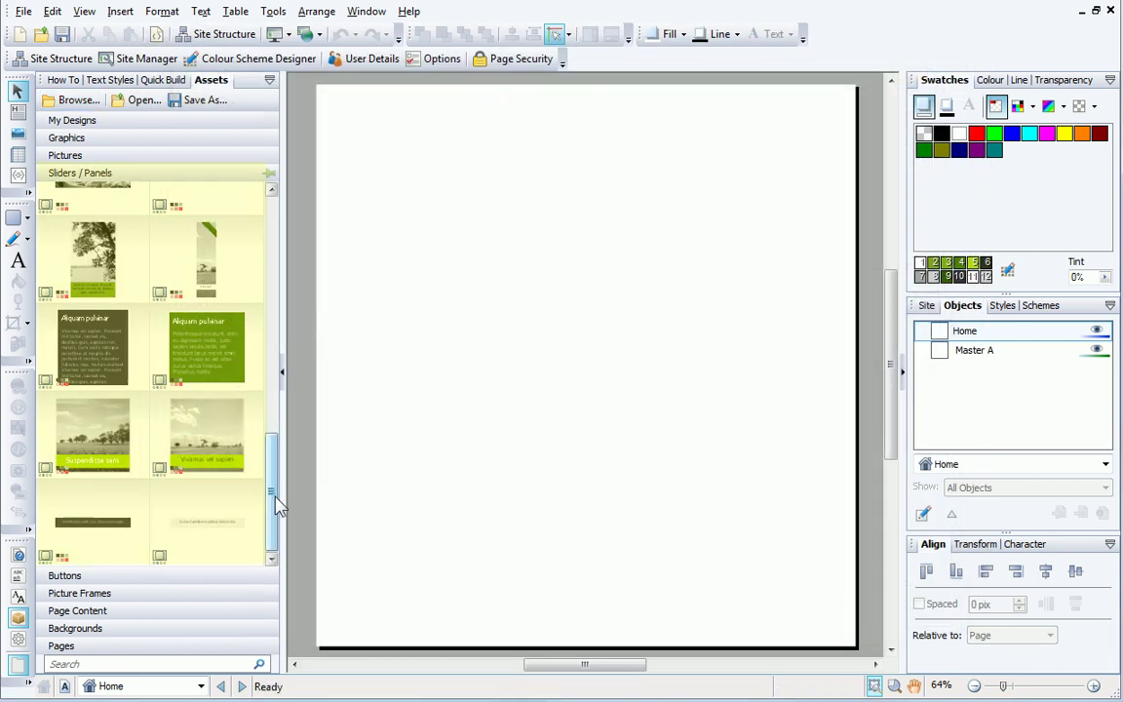
Step: Place a wide slider, a narrow strip below it and a tall slider at the right
{"action": "left_click_drag", "start_coordinate": [275, 503], "coordinate": [275, 240]}
{"action": "left_click_drag", "start_coordinate": [226, 392], "coordinate": [508, 276]}
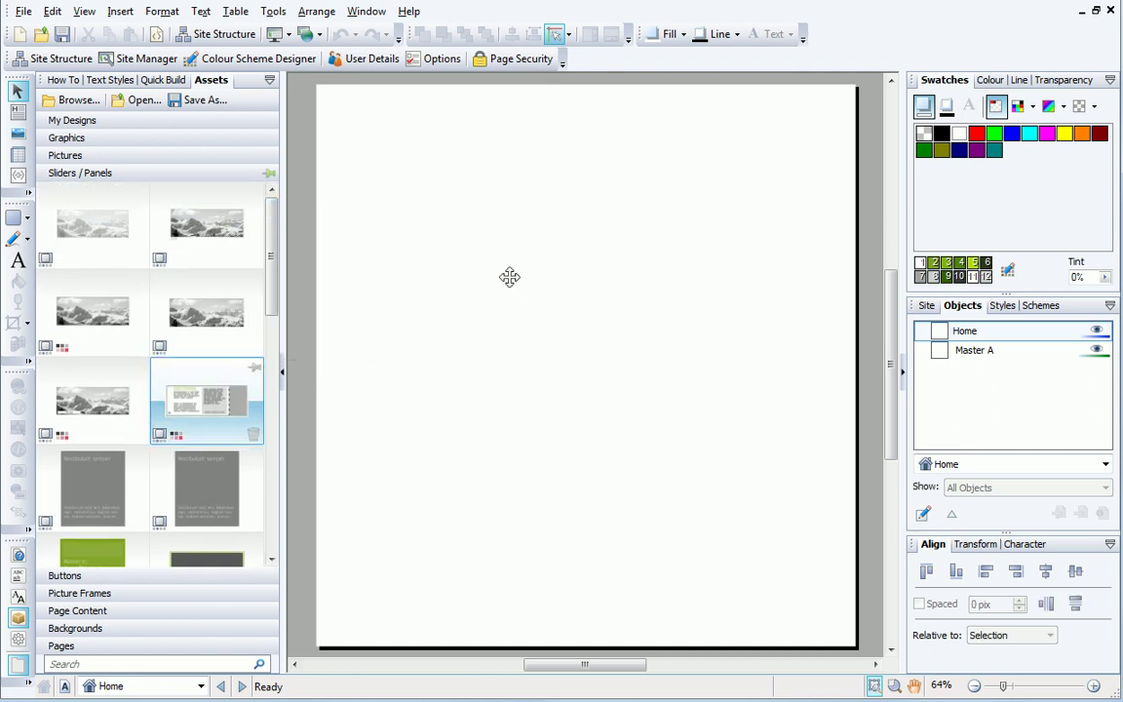
{"action": "scroll", "coordinate": [276, 314], "scroll_direction": "down", "scroll_amount": 3}
{"action": "left_click_drag", "start_coordinate": [276, 314], "coordinate": [270, 392]}
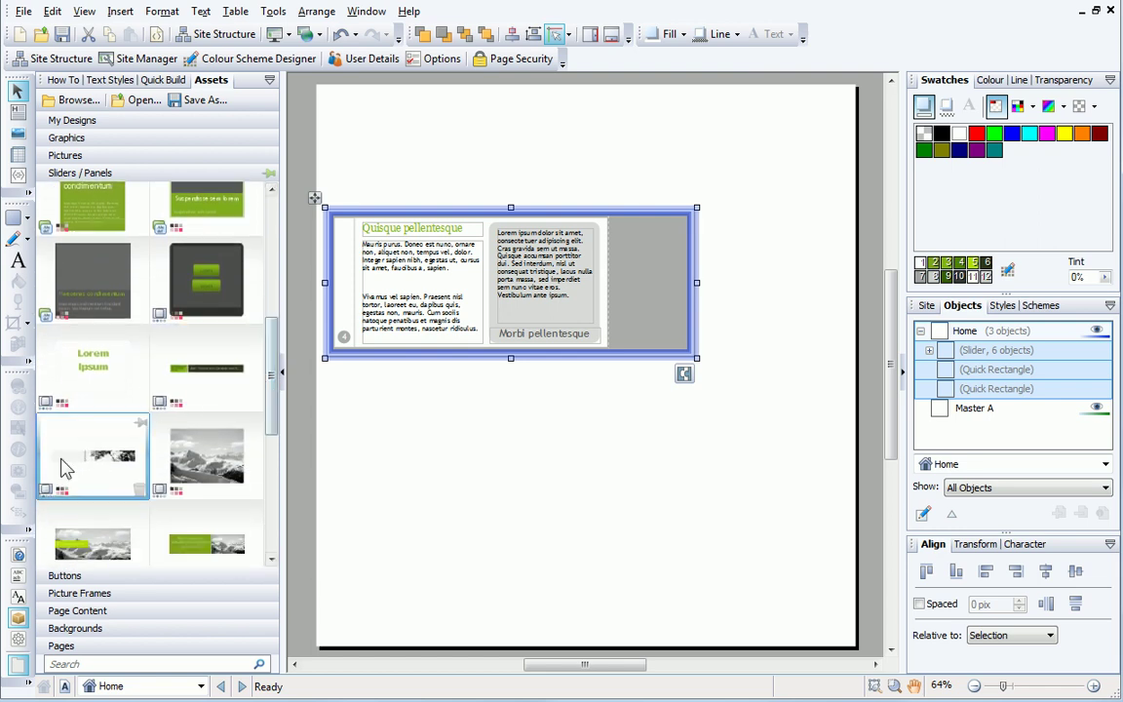
{"action": "left_click_drag", "start_coordinate": [92, 456], "coordinate": [466, 431]}
{"action": "left_click_drag", "start_coordinate": [276, 409], "coordinate": [272, 483]}
{"action": "left_click_drag", "start_coordinate": [548, 432], "coordinate": [782, 341]}
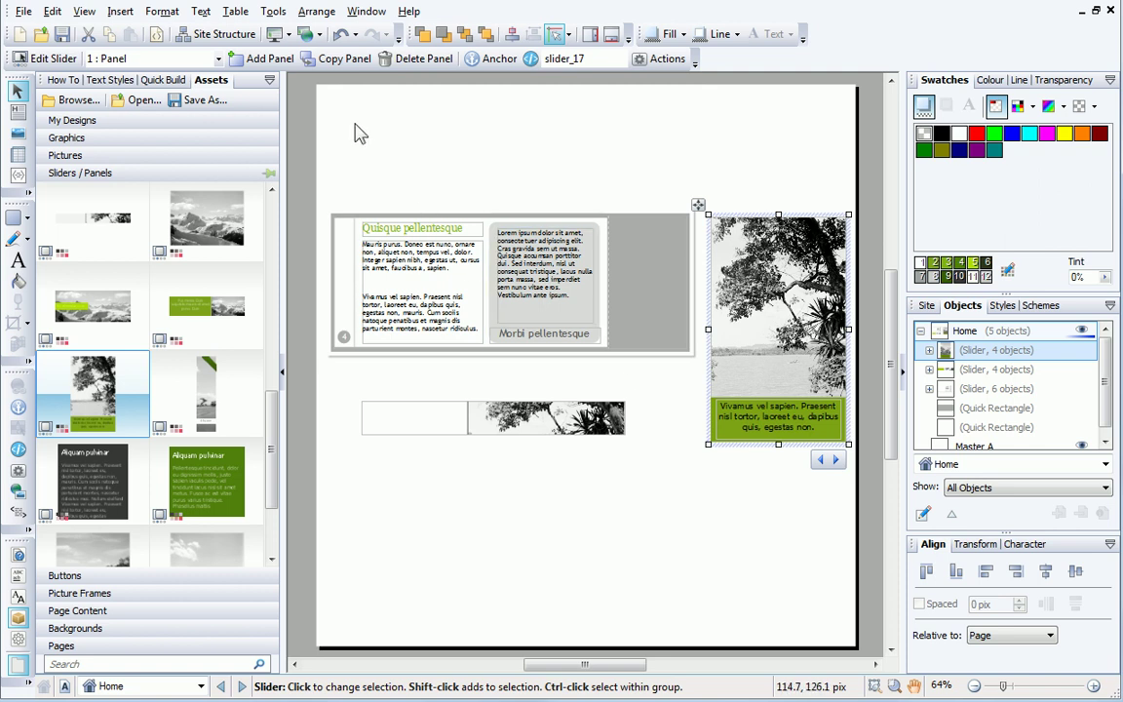
Step: Preview the sample sliders page in Google Chrome and show accordion slides 2 and 3
{"action": "left_click", "coordinate": [289, 37]}
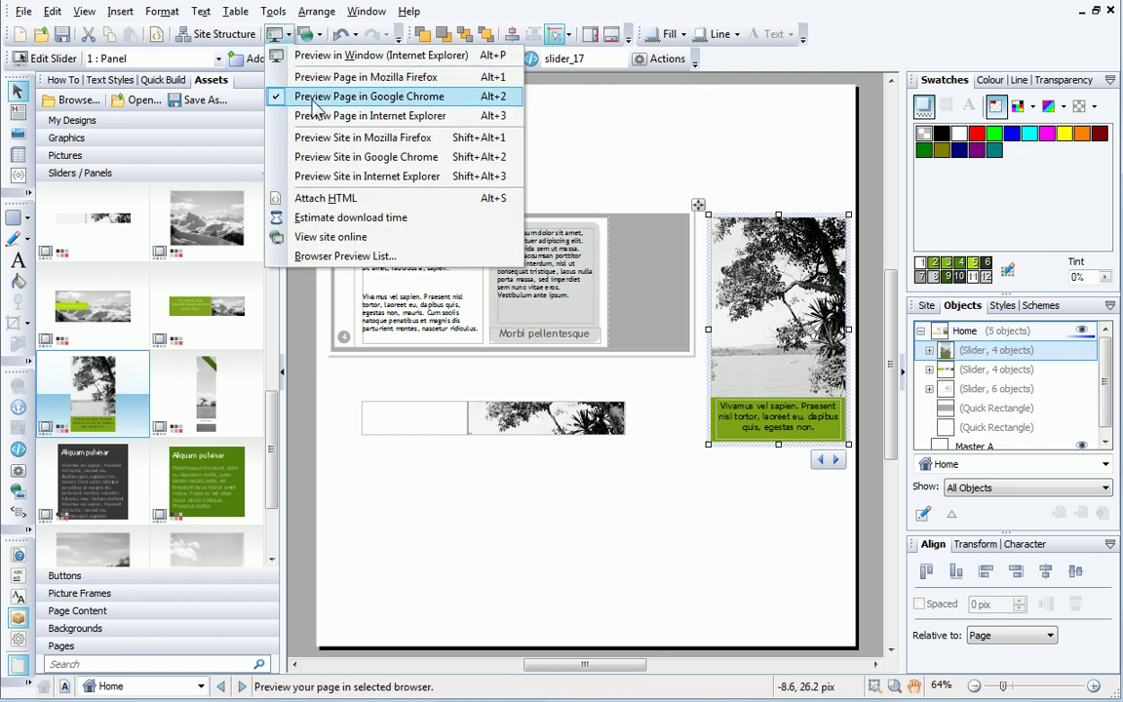
{"action": "left_click", "coordinate": [310, 74]}
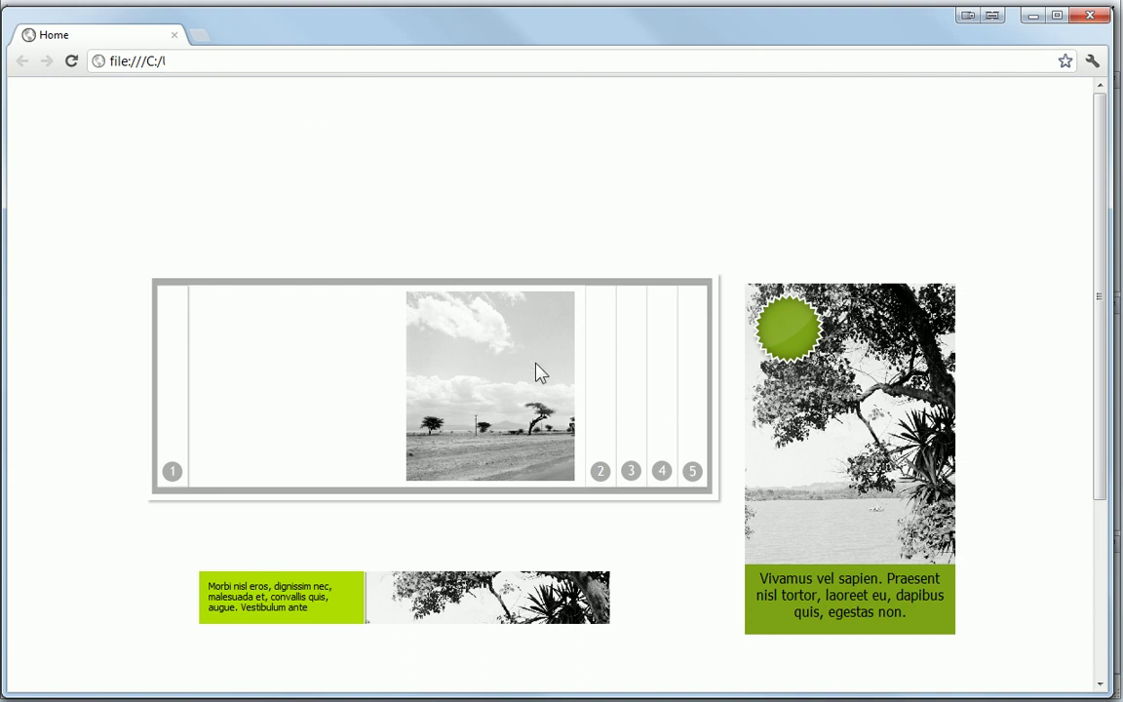
{"action": "left_click", "coordinate": [602, 409]}
{"action": "left_click", "coordinate": [636, 406]}
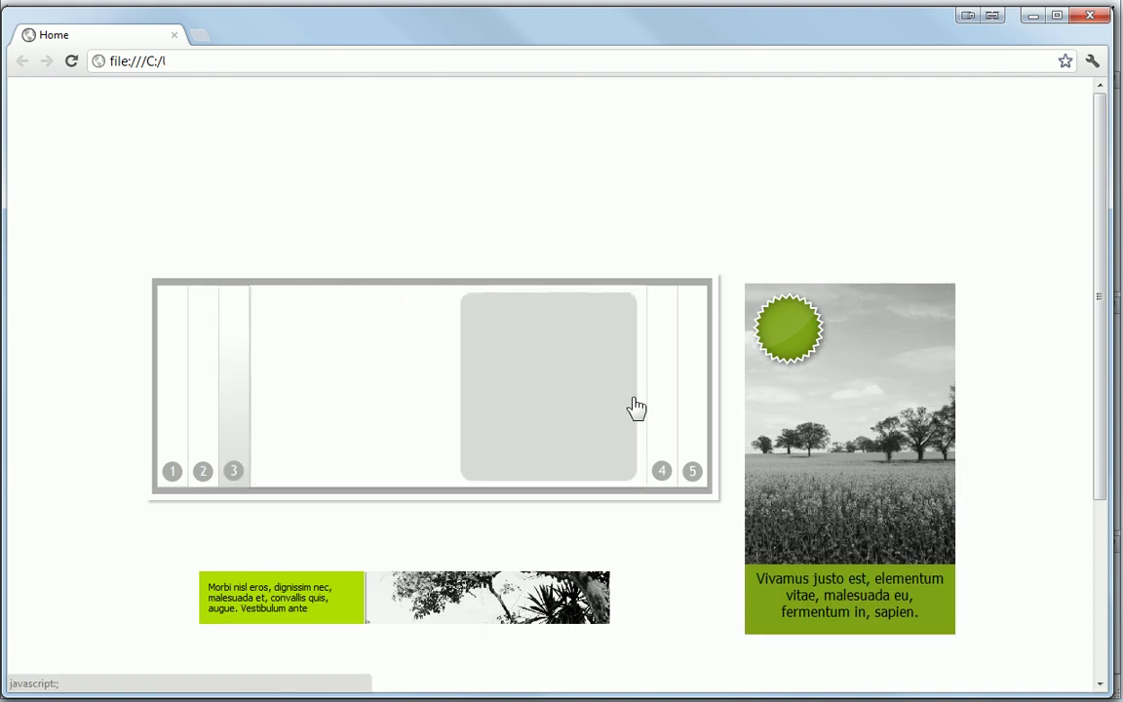